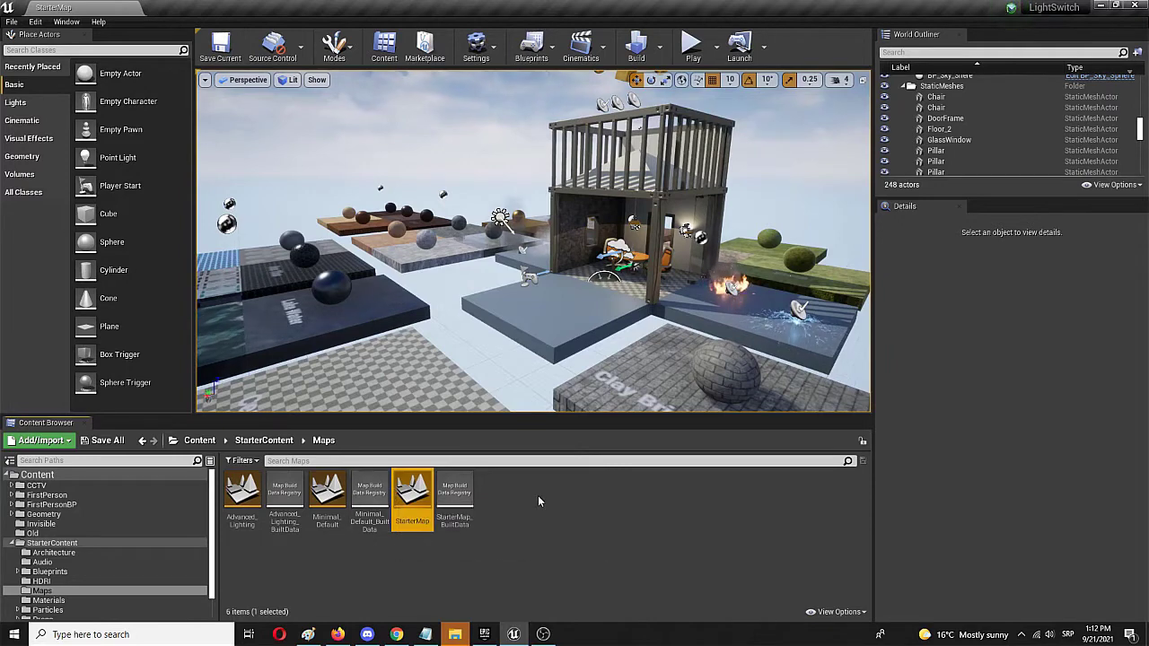
Rename the StarterMap level in the StarterContent Maps folder to LVL1
right_click(416, 507)
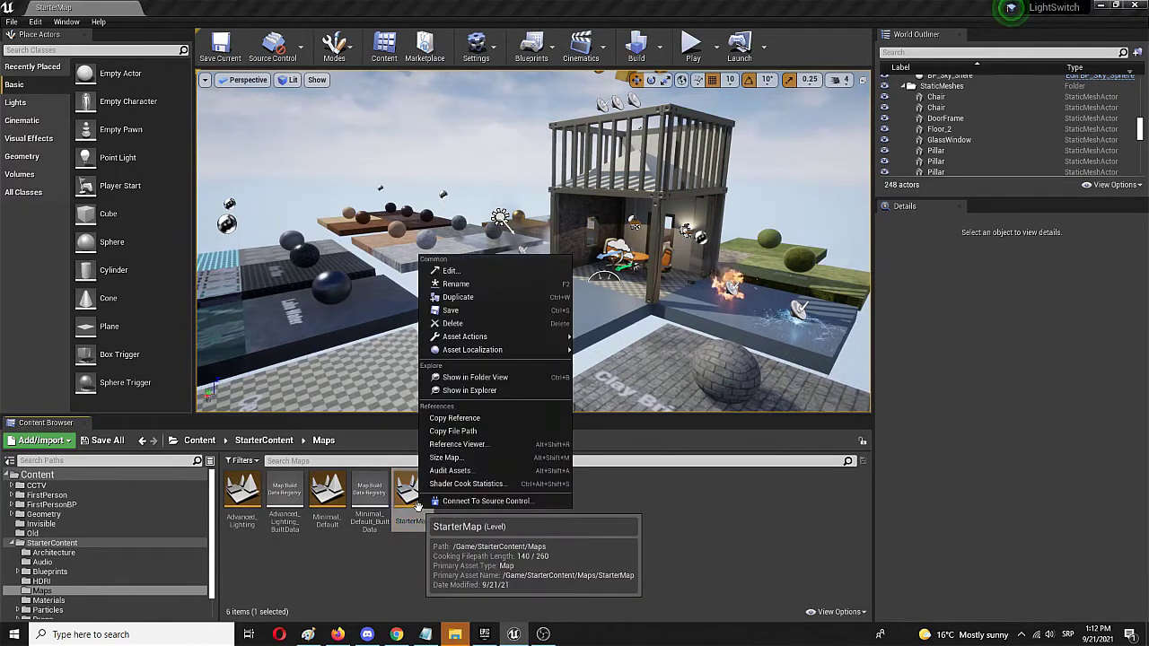
click(487, 286)
text(LVL1)
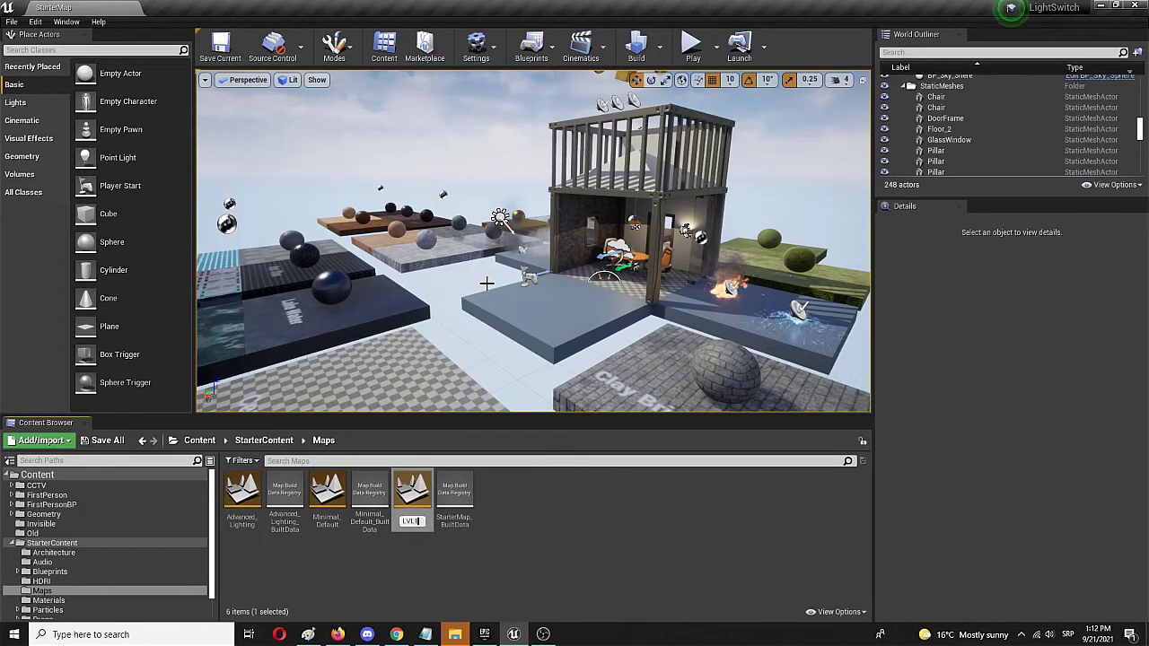
key(Return)
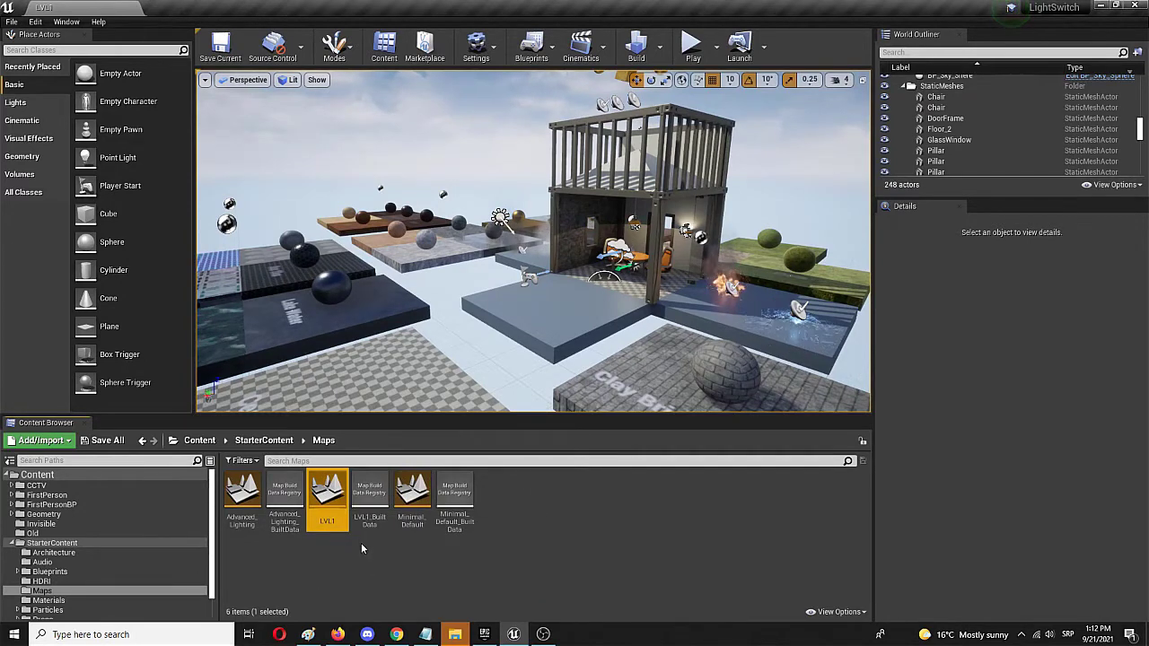
Create a new folder named LVLTRANSPORT directly under the Content folder
click(73, 474)
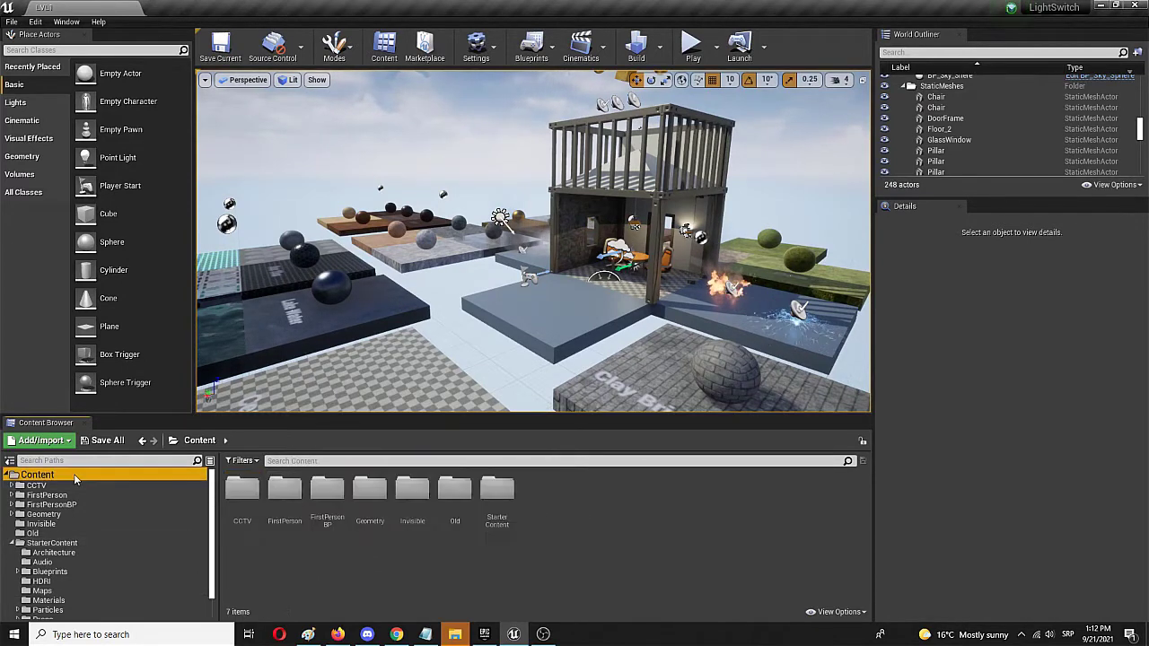
right_click(581, 515)
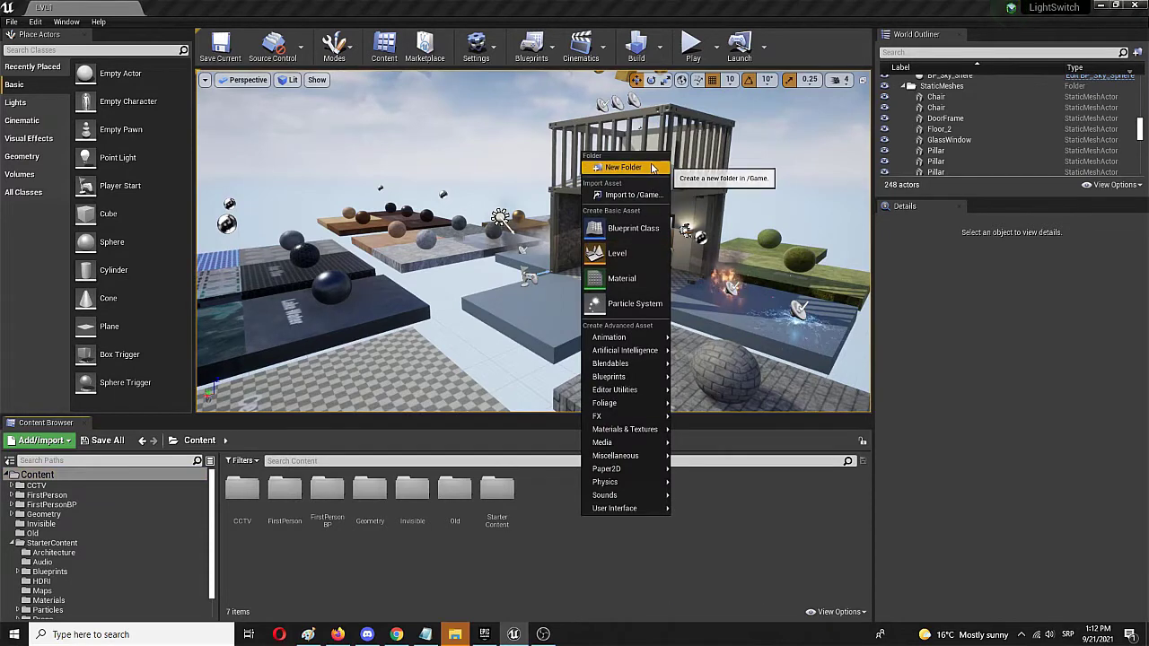
click(652, 166)
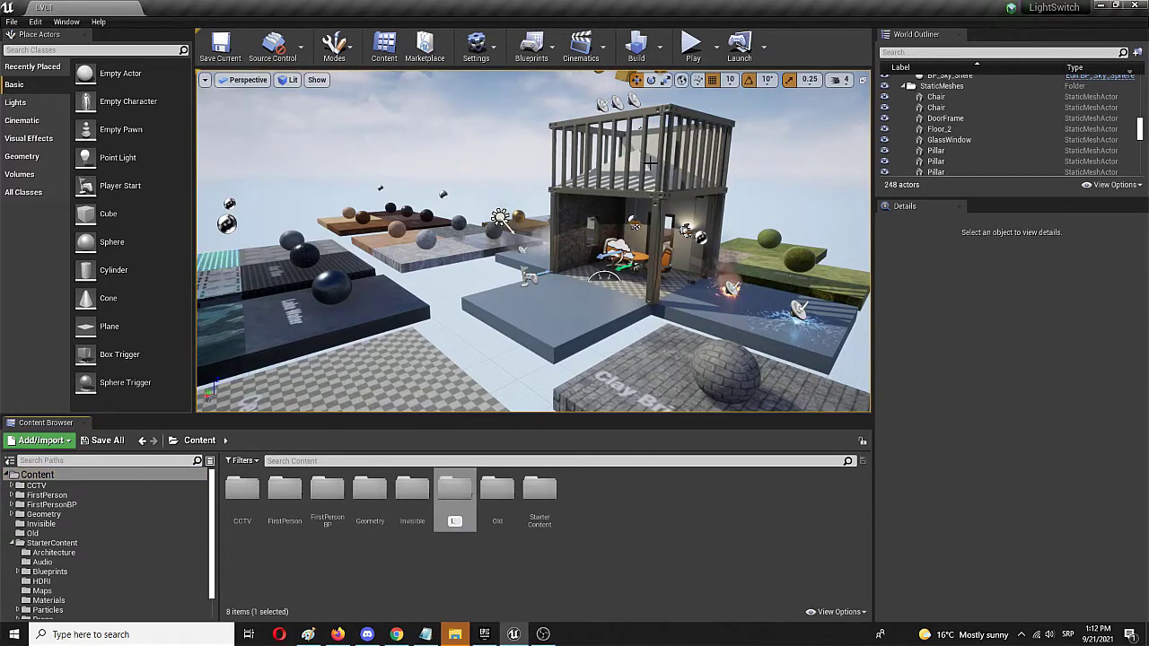
text(LVLTRANSPORT)
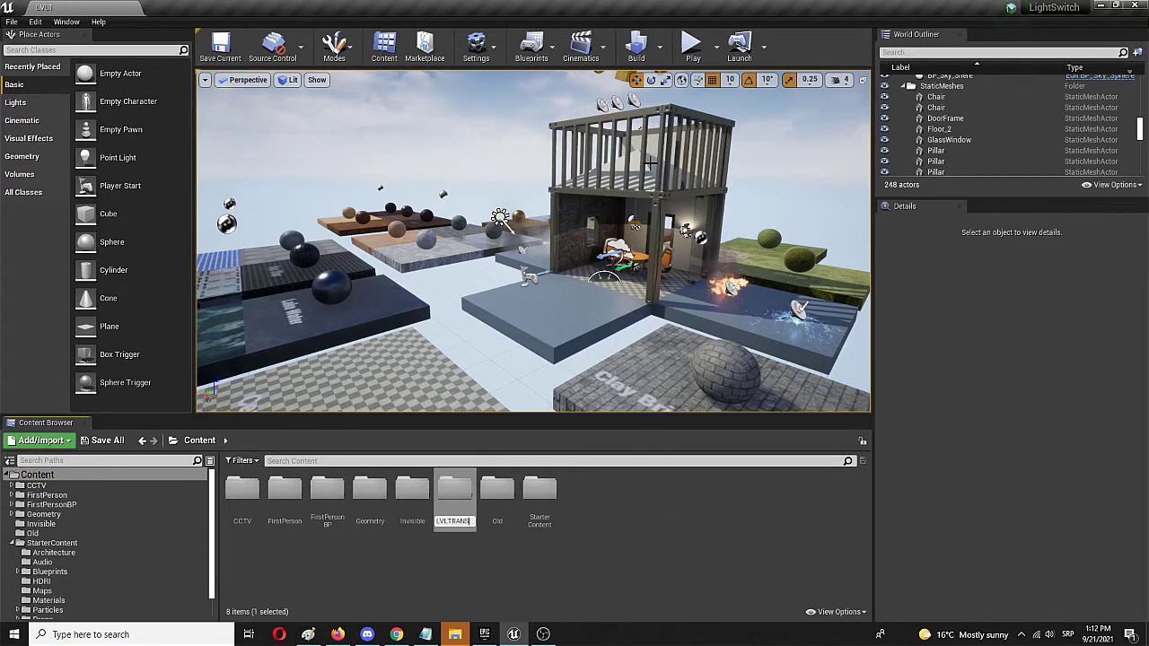
key(Return)
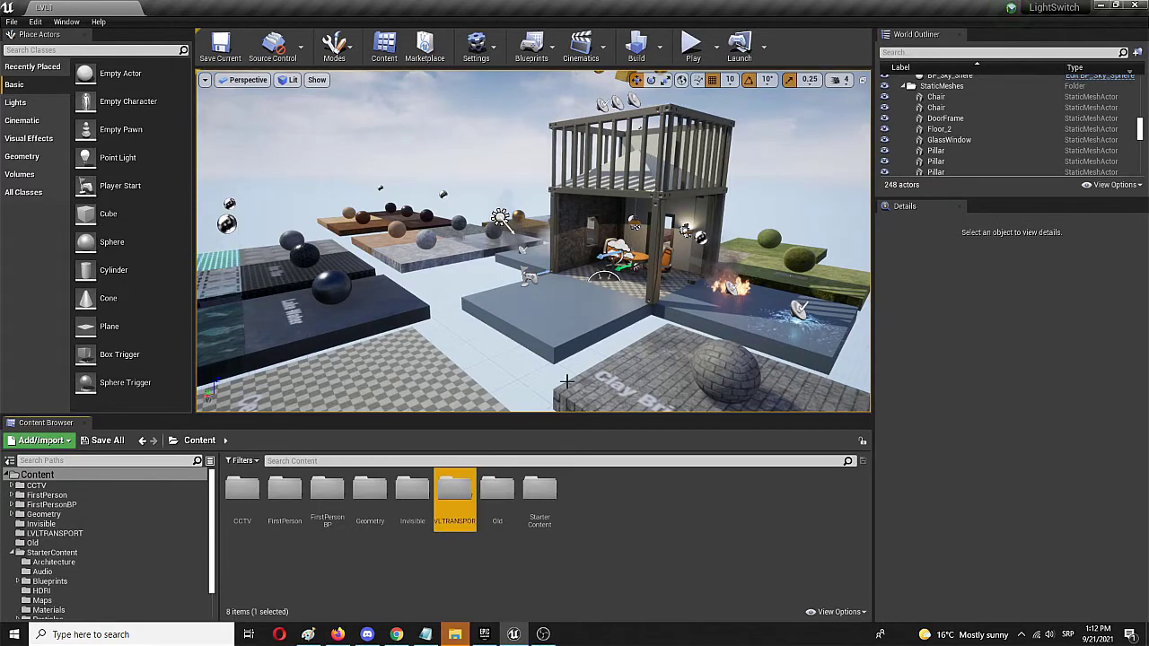
Create an Actor Blueprint Class named LVL2TRIG inside the LVLTRANSPORT folder
double_click(451, 492)
right_click(316, 513)
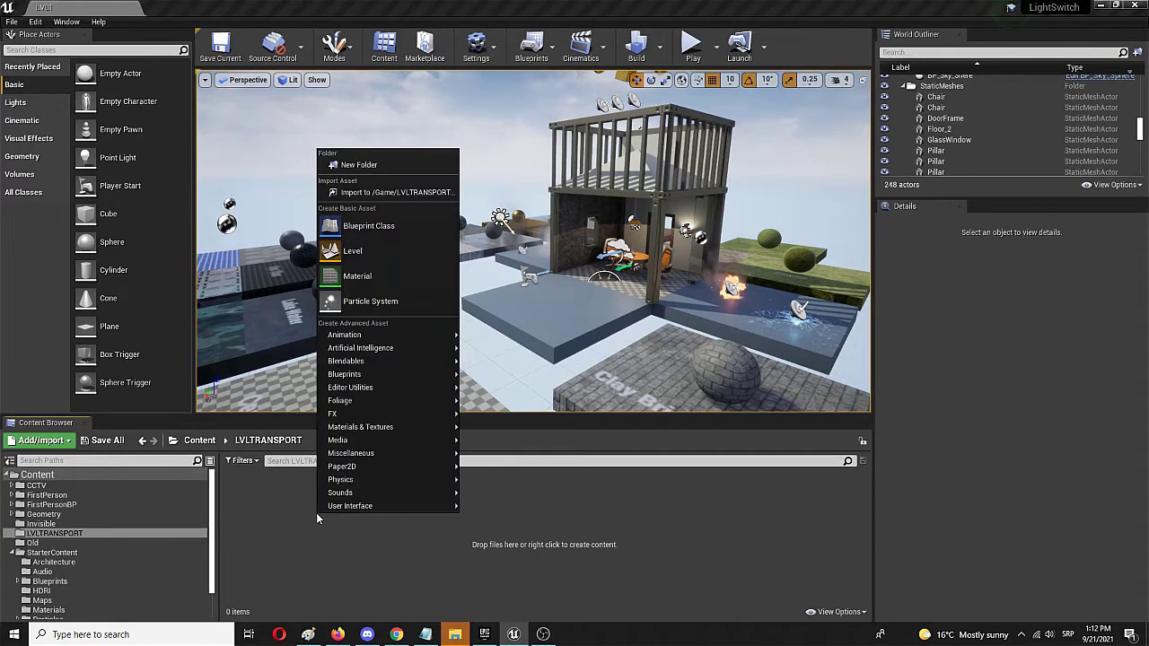
click(395, 224)
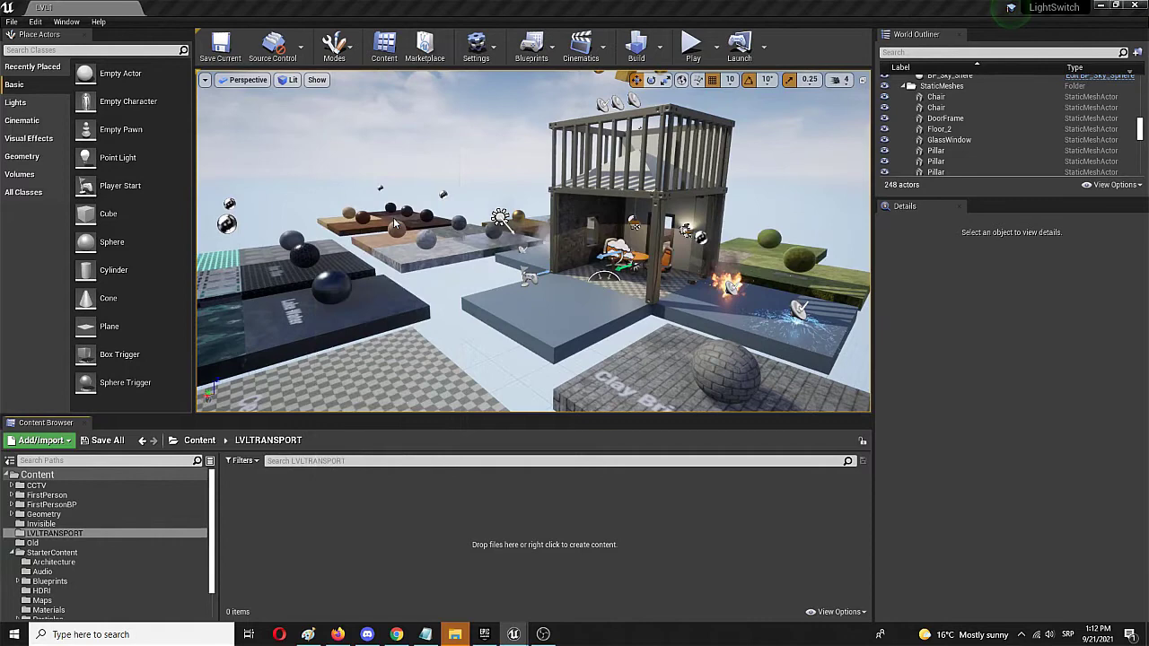
click(469, 216)
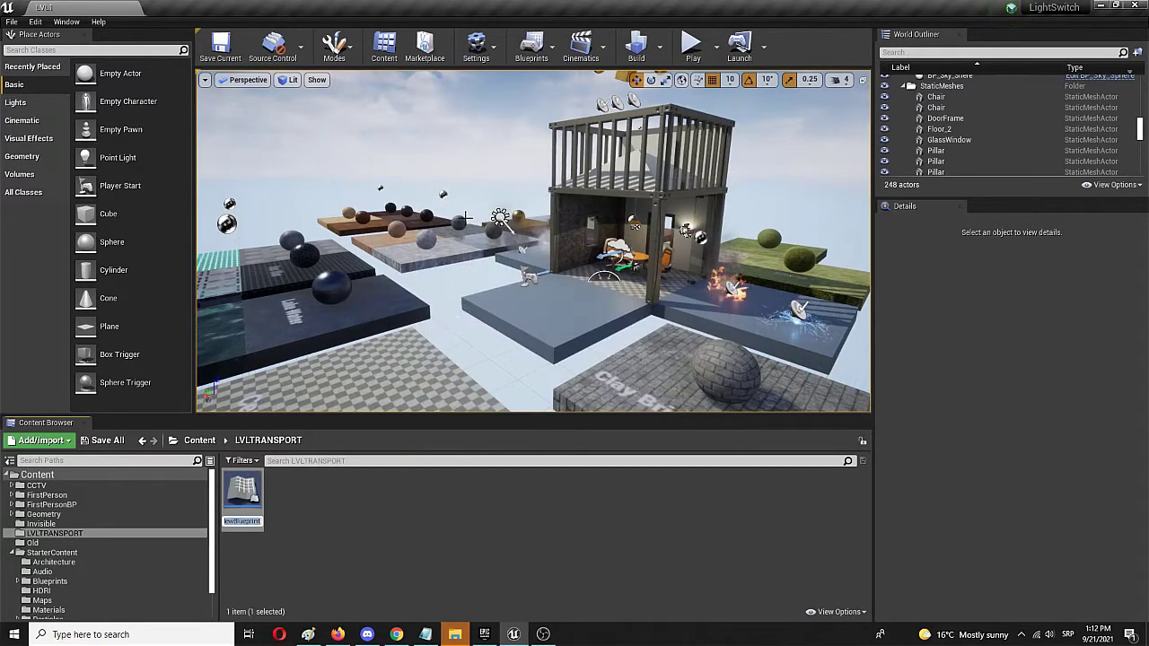
text(LVL2)
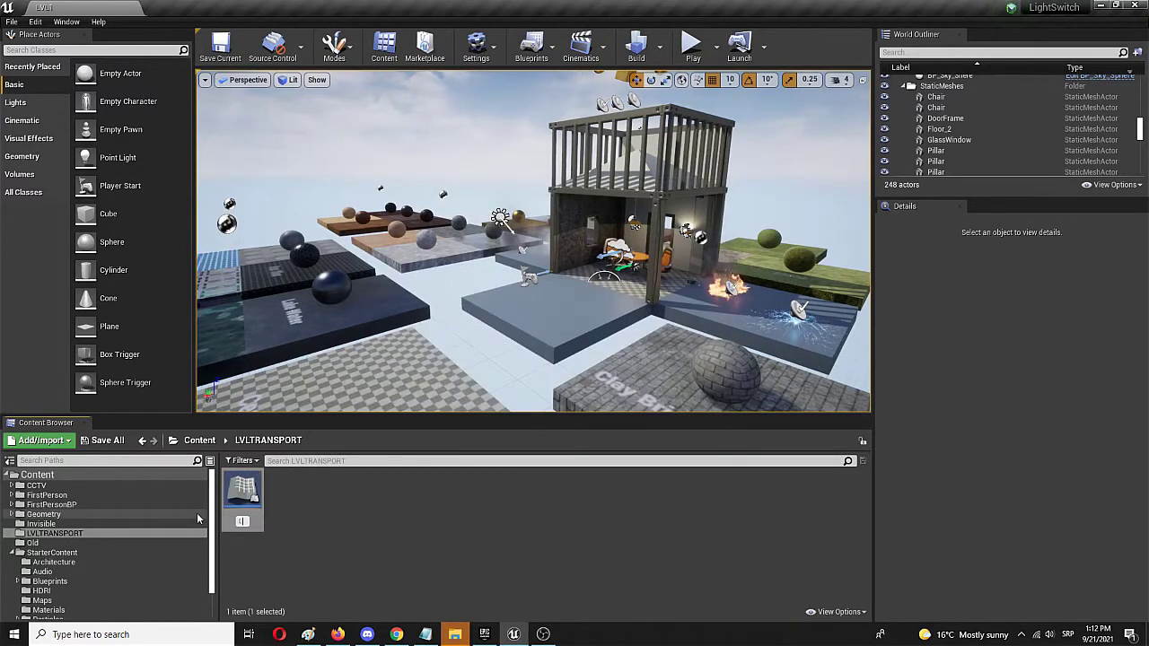
text(Tra)
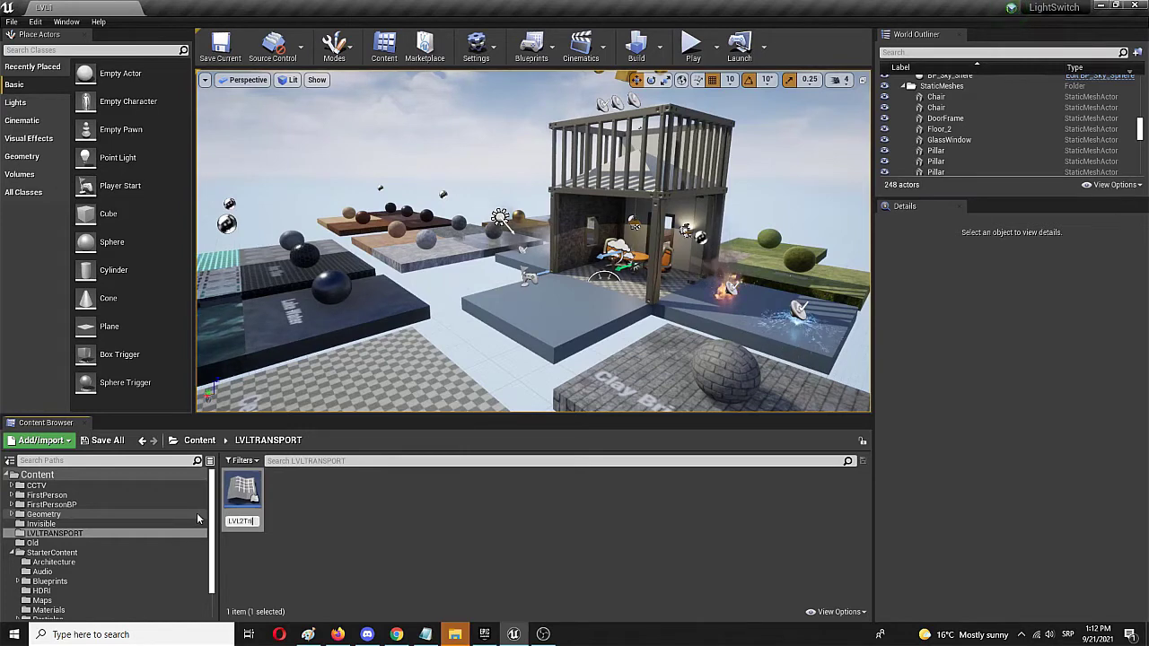
key(BackSpace)
key(BackSpace)
text(rig)
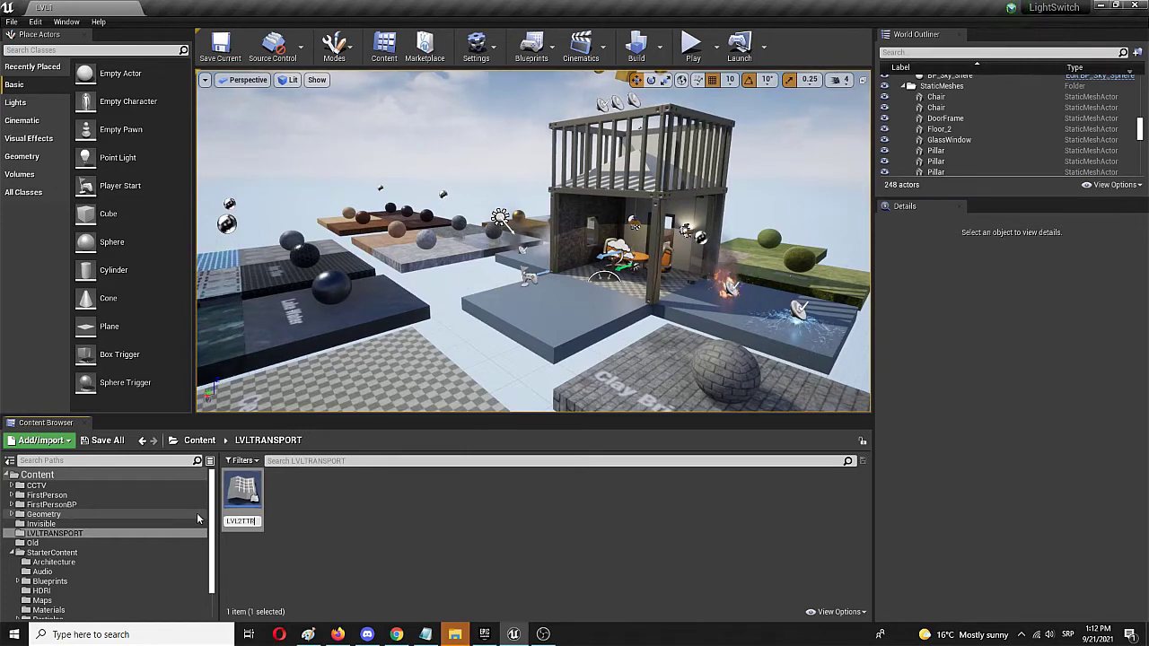
key(BackSpace)
key(BackSpace)
key(BackSpace)
text(RIG)
key(Return)
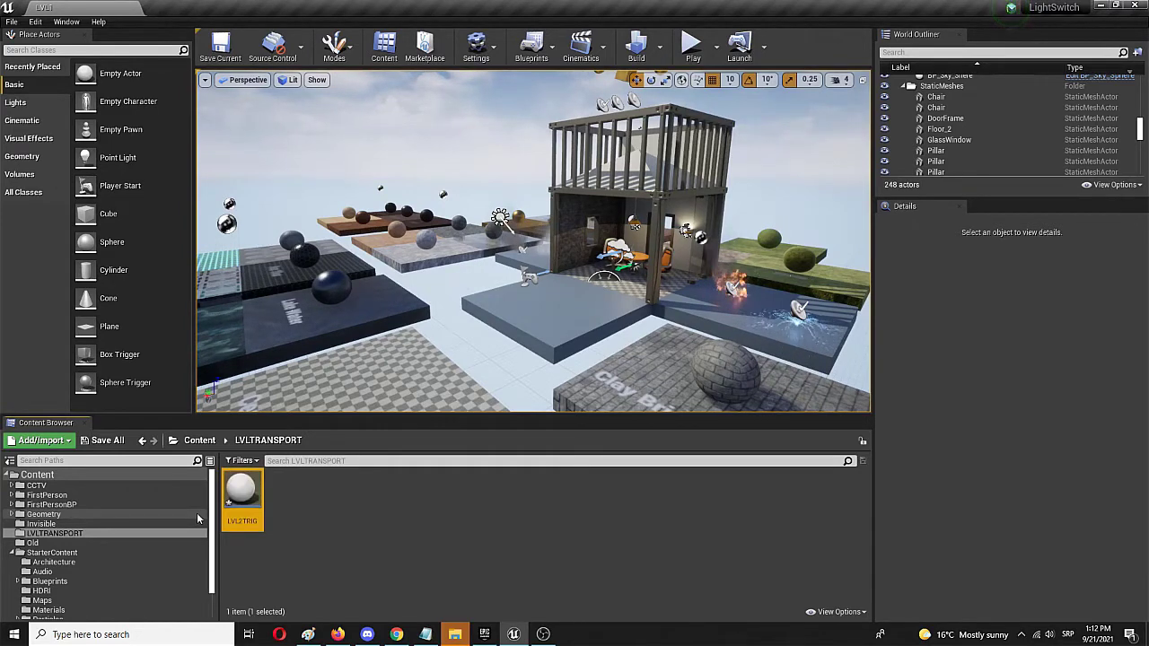
Open the LVL2TRIG blueprint, add a Box Collision component to it, and compile and save
double_click(245, 492)
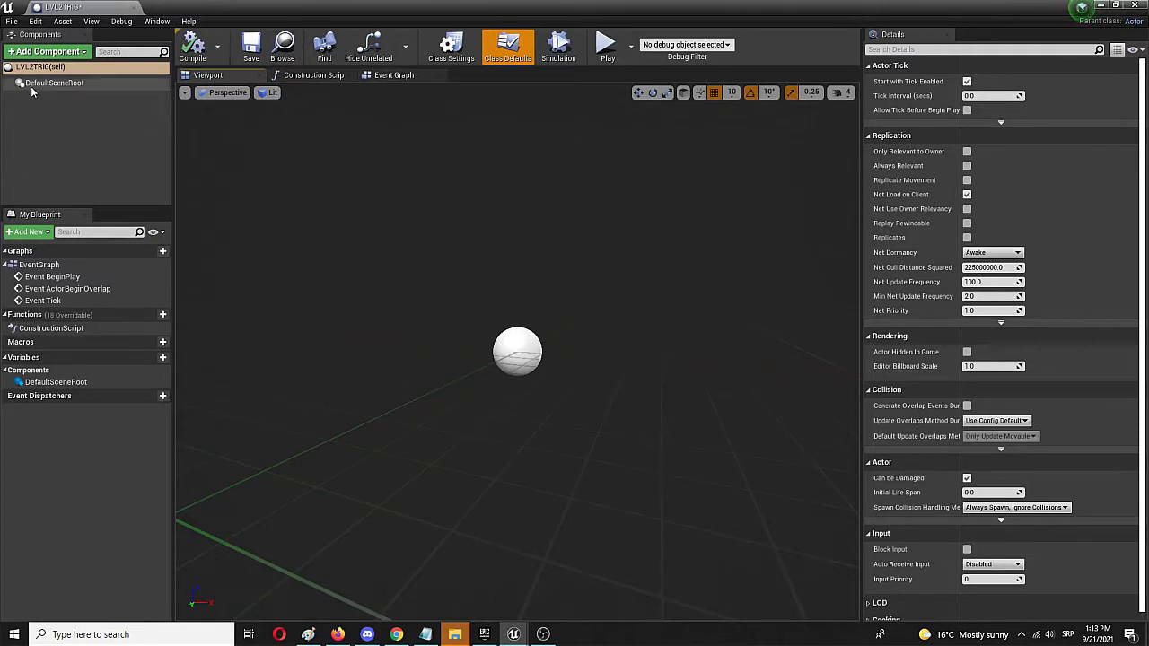
click(65, 52)
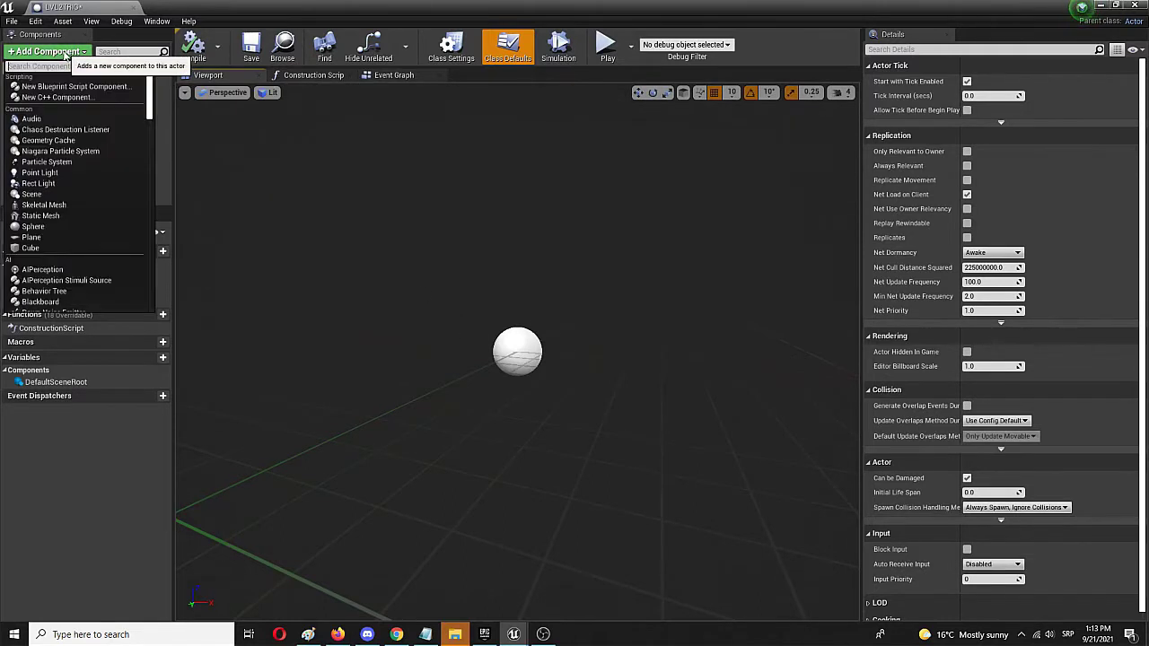
text(box)
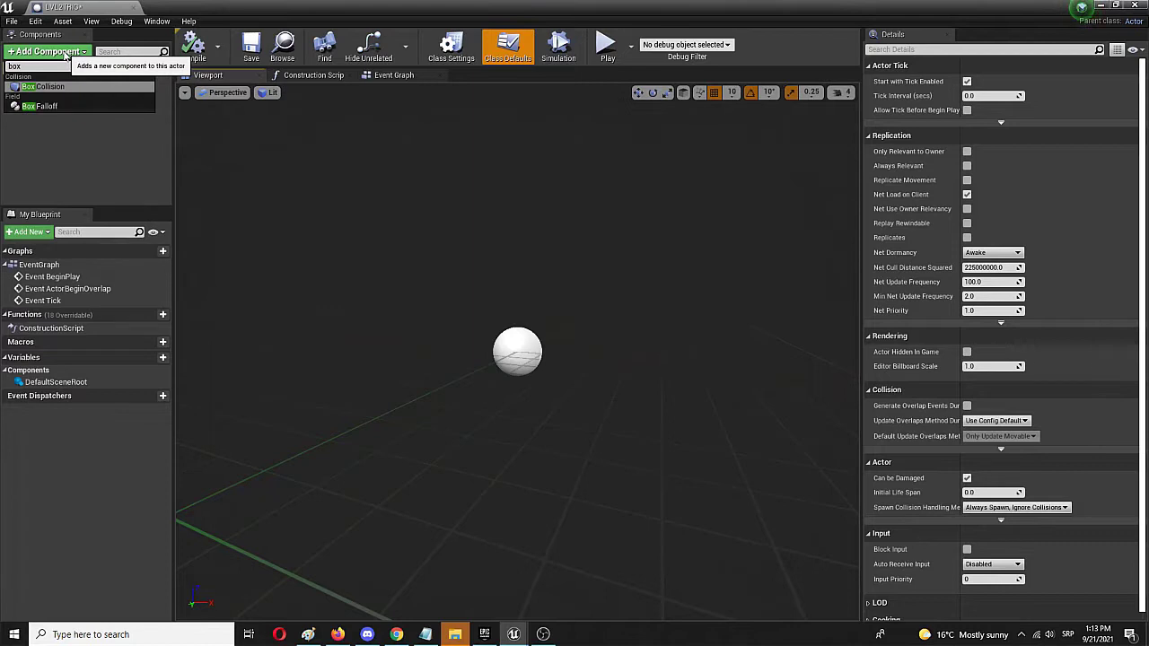
key(Return)
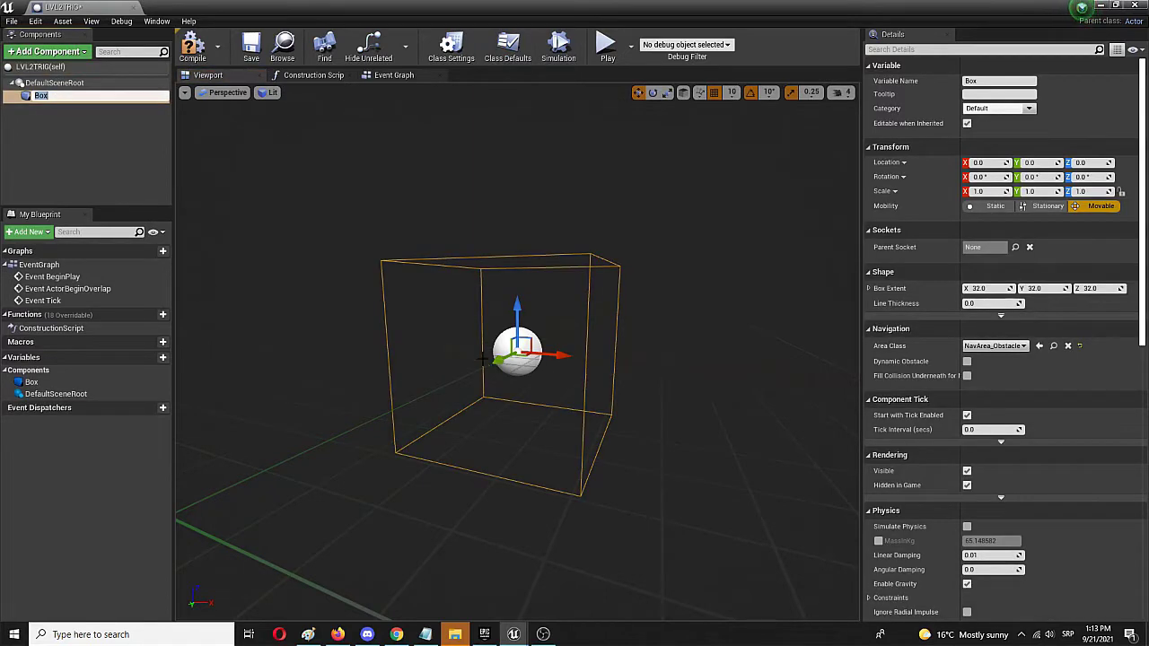
click(113, 174)
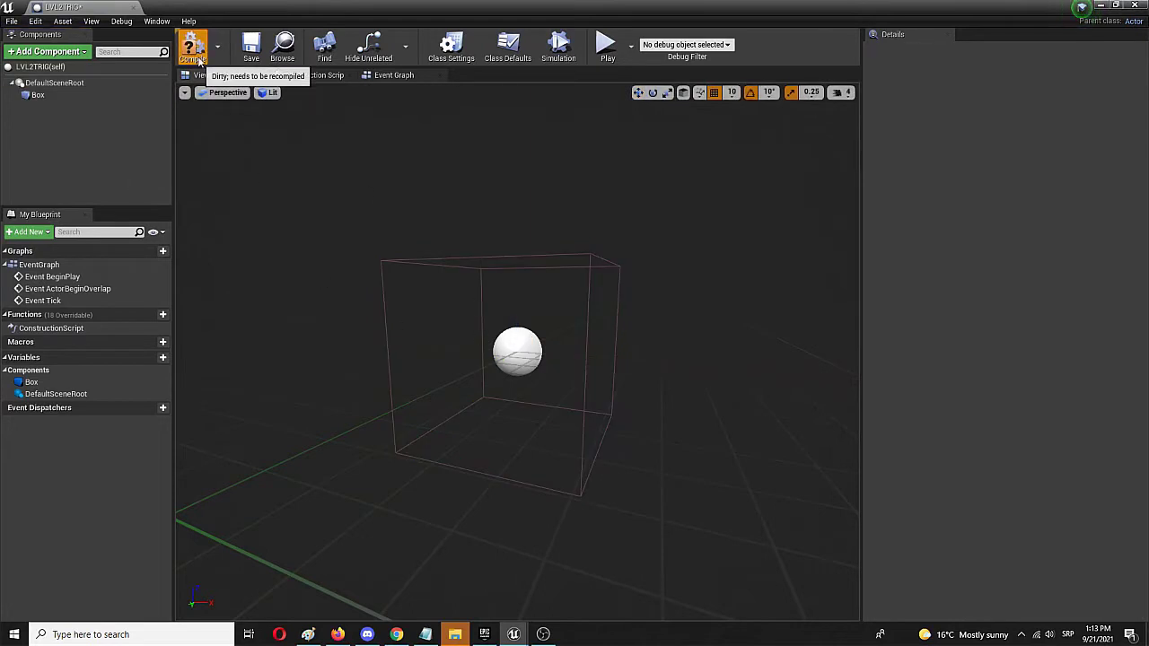
click(259, 49)
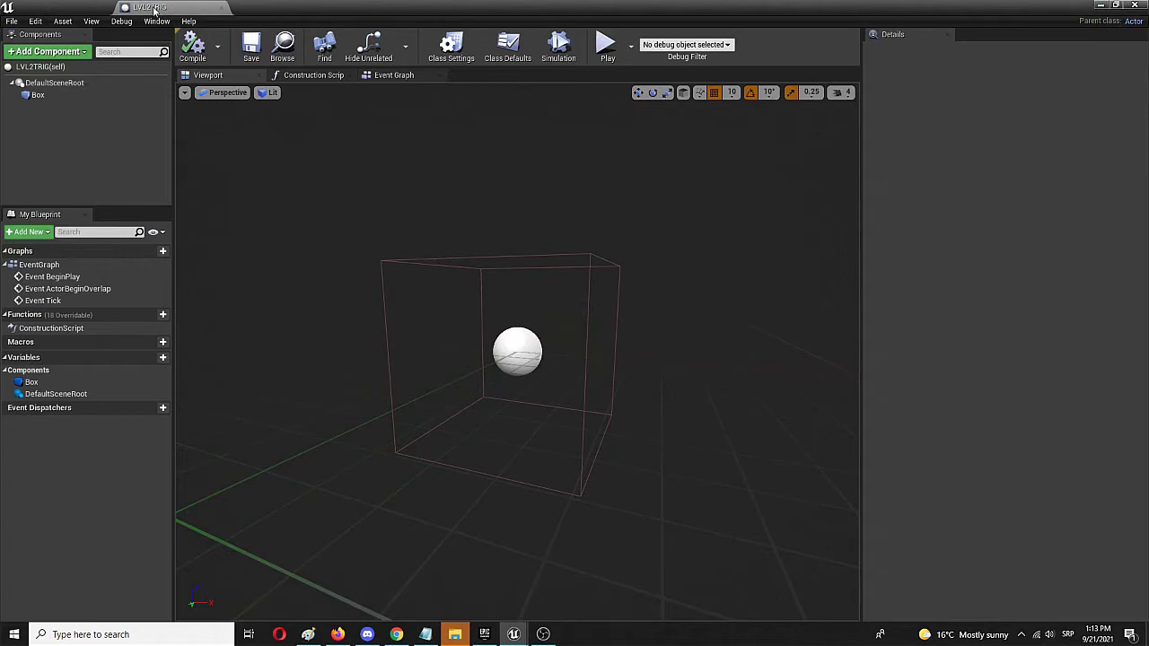
Dock the LVL2TRIG blueprint editor in the main editor window and return to the LVL1 level
drag(75, 5, 174, 15)
click(51, 7)
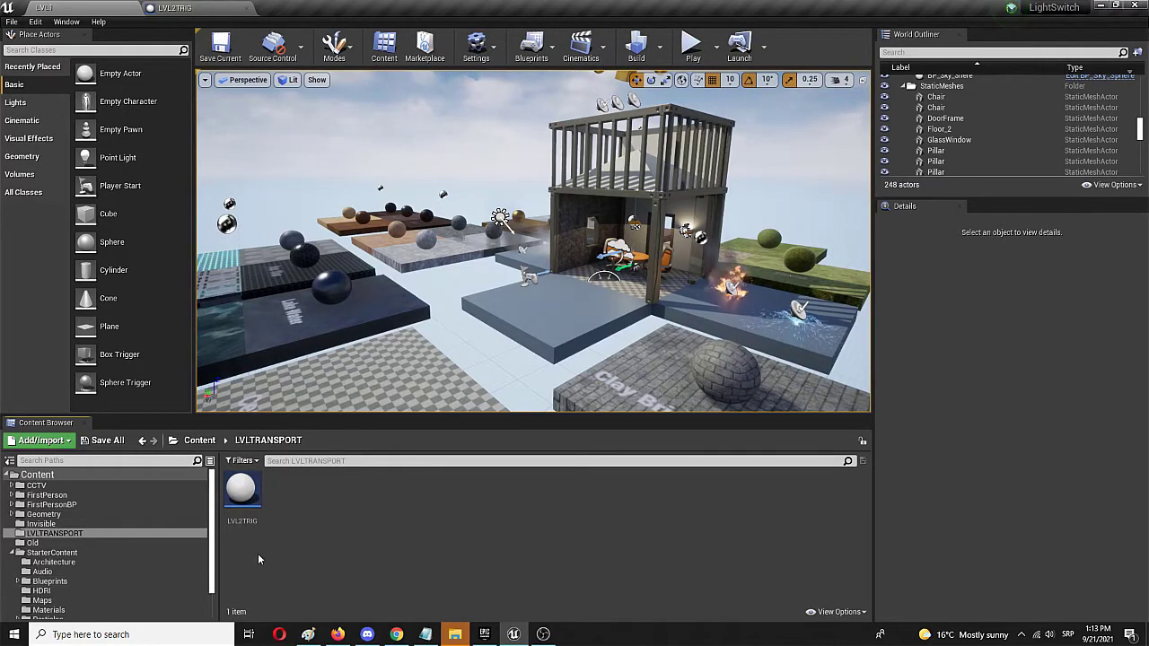
Duplicate the LVL1 level in the StarterContent Maps folder as LVL2 and open the duplicate
click(12, 552)
click(50, 552)
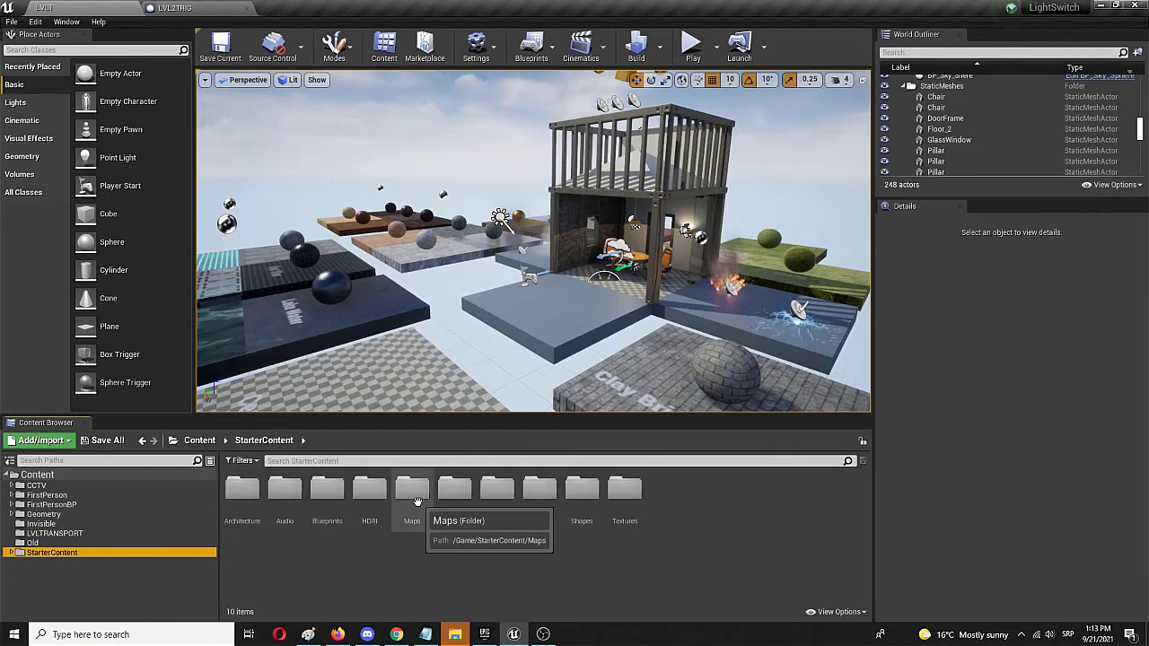
click(417, 499)
double_click(416, 499)
click(325, 516)
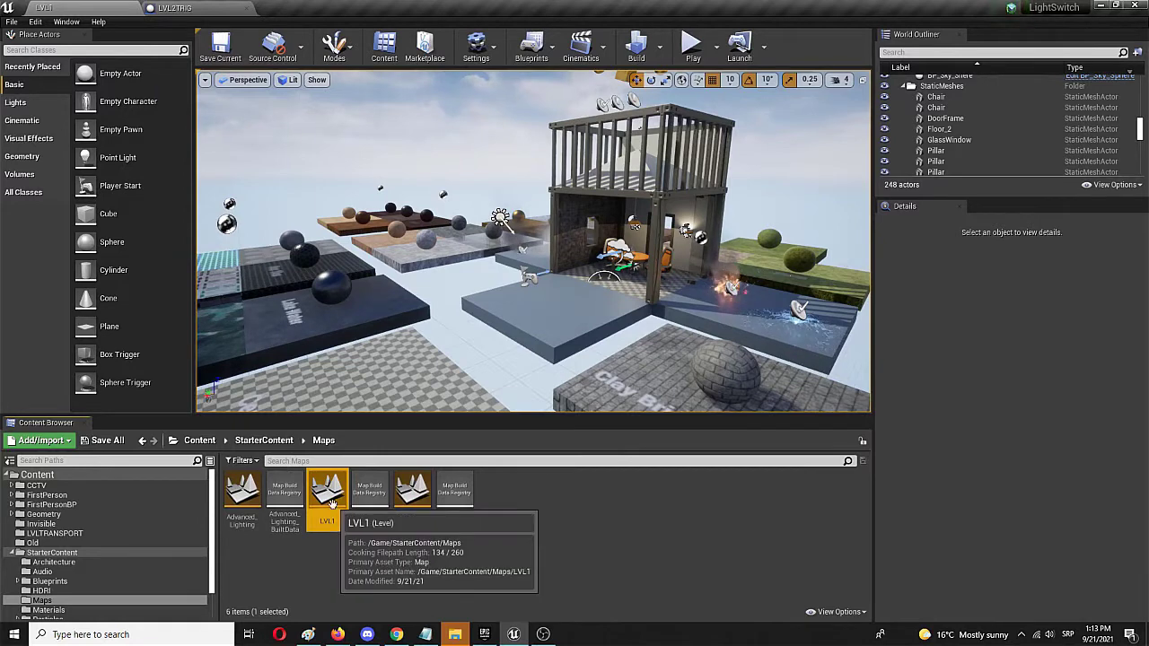
right_click(330, 503)
click(405, 303)
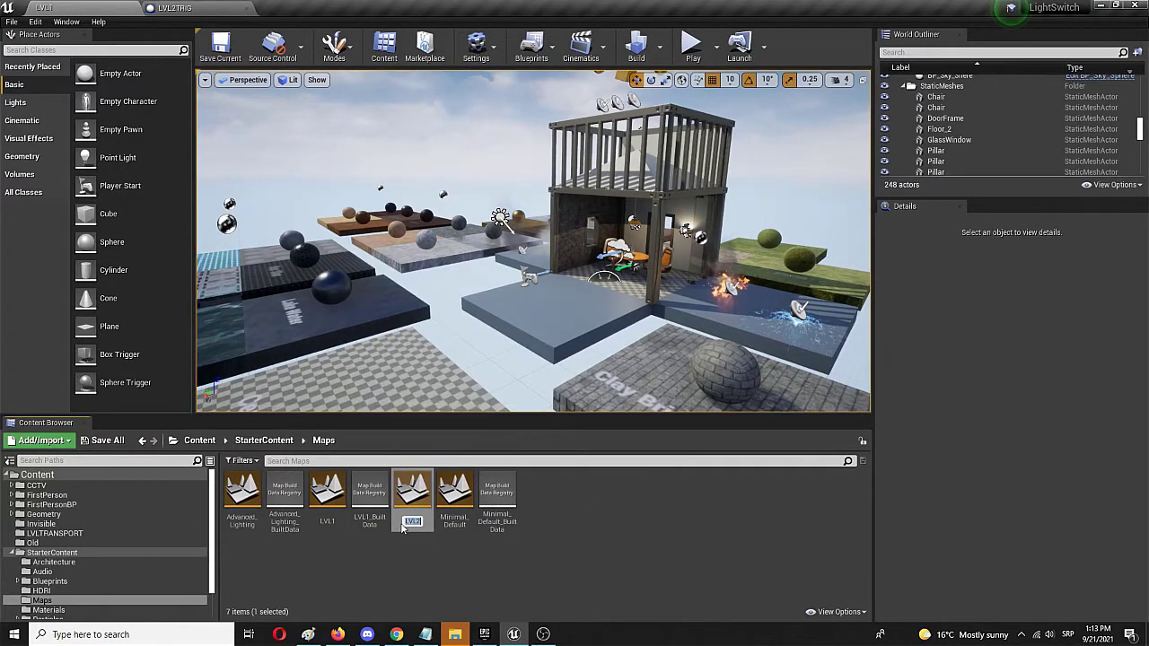
key(Return)
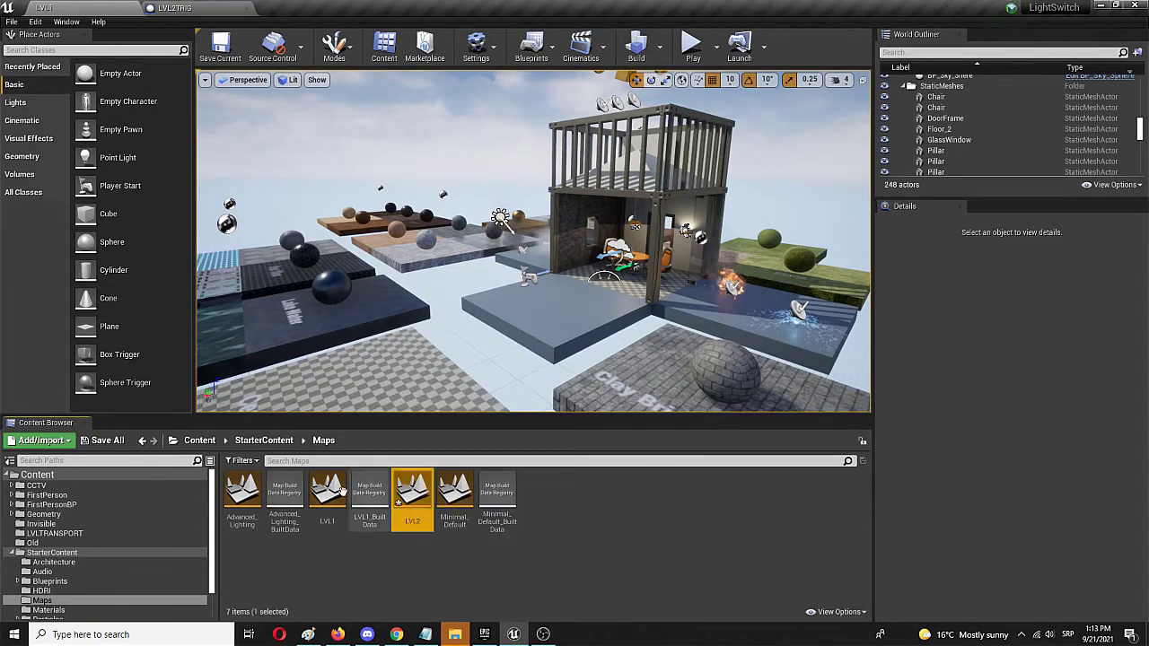
double_click(412, 493)
click(633, 428)
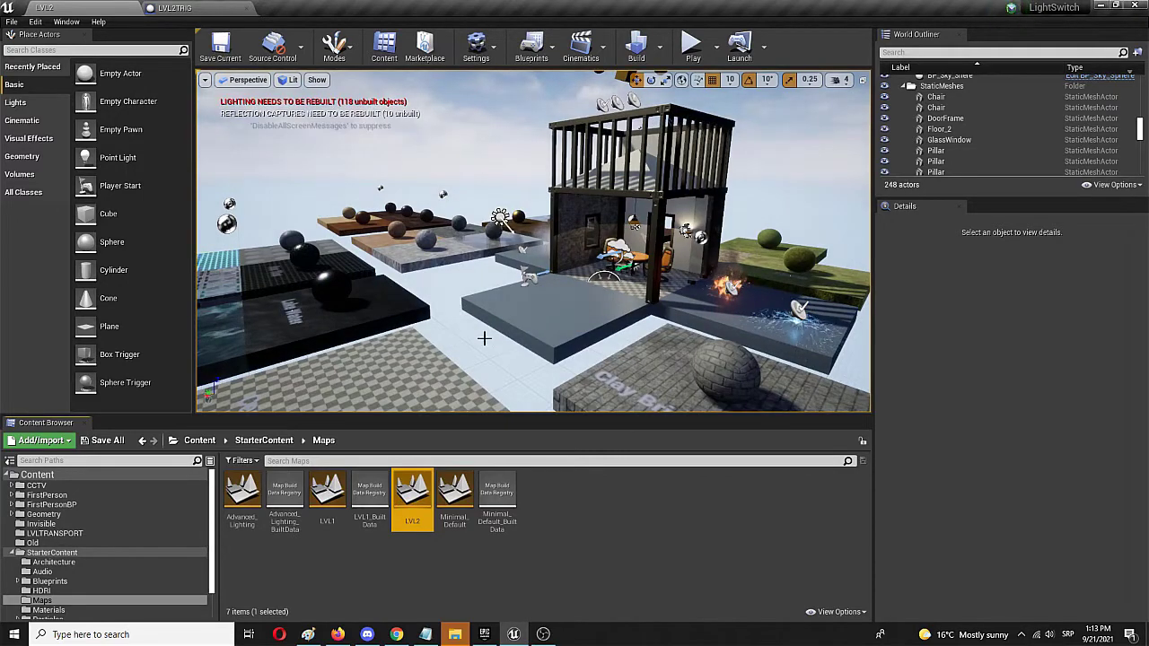
Delete the checkered ceramic floor tile and the adjacent dark water floor tiles from the LVL2 level
right_drag(443, 327, 410, 324)
click(362, 239)
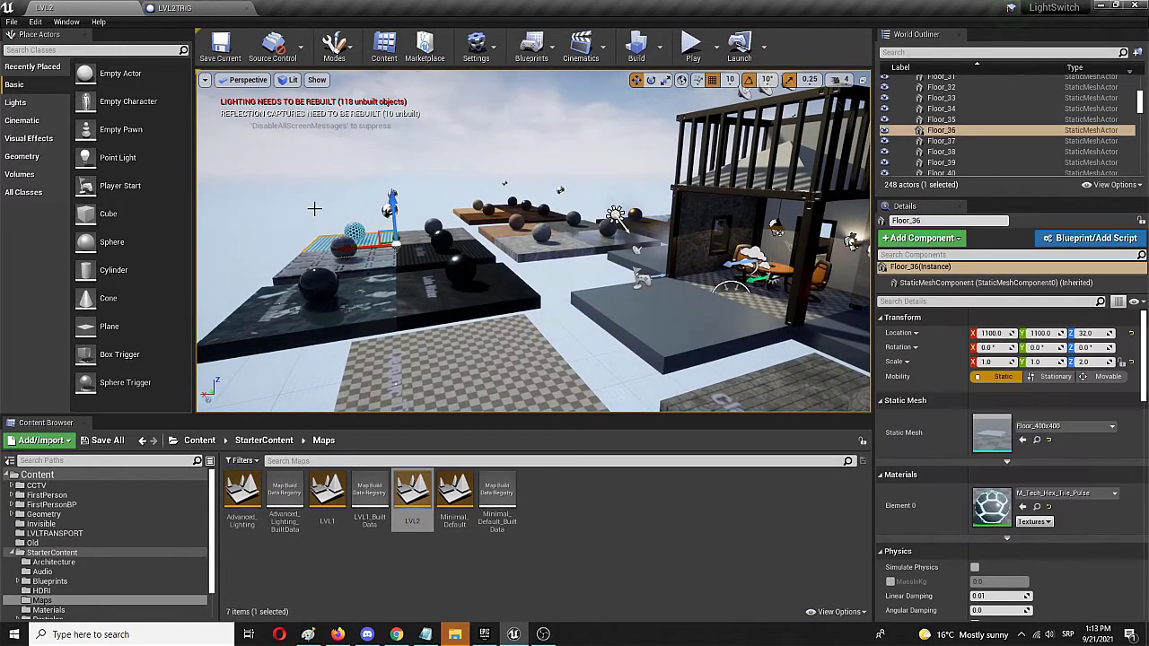
mouse_move(313, 207)
right_down()
mouse_move(346, 209)
mouse_move(276, 204)
mouse_move(312, 204)
right_up()
click(557, 331)
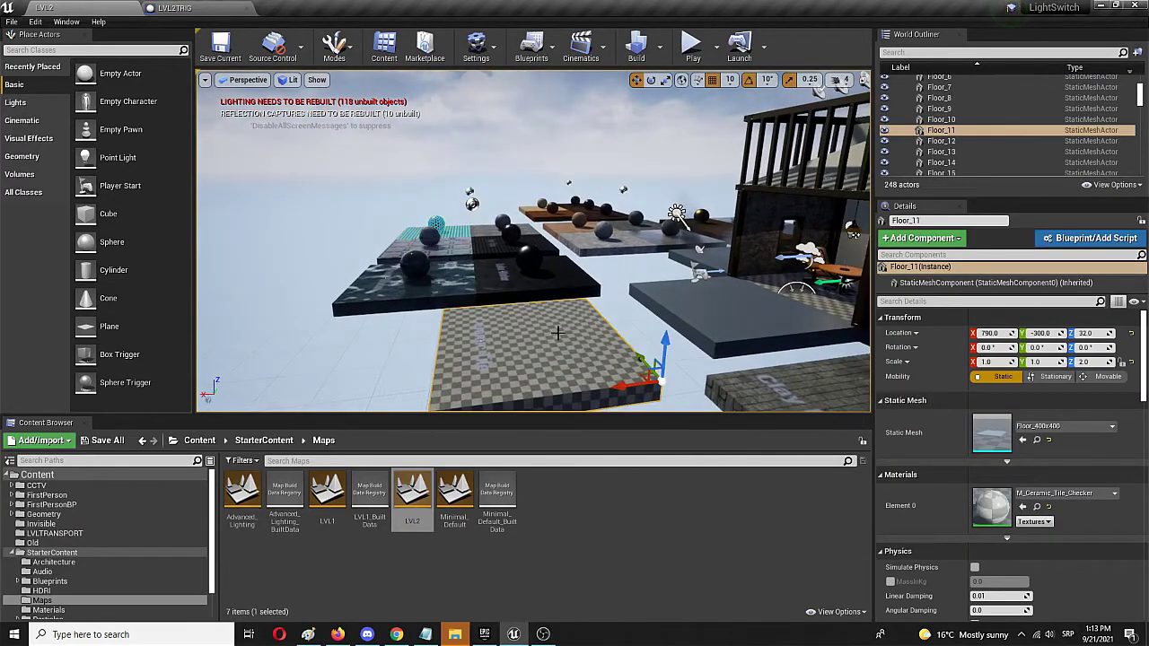
key(Delete)
click(499, 273)
key(Delete)
click(438, 277)
key(Delete)
click(499, 273)
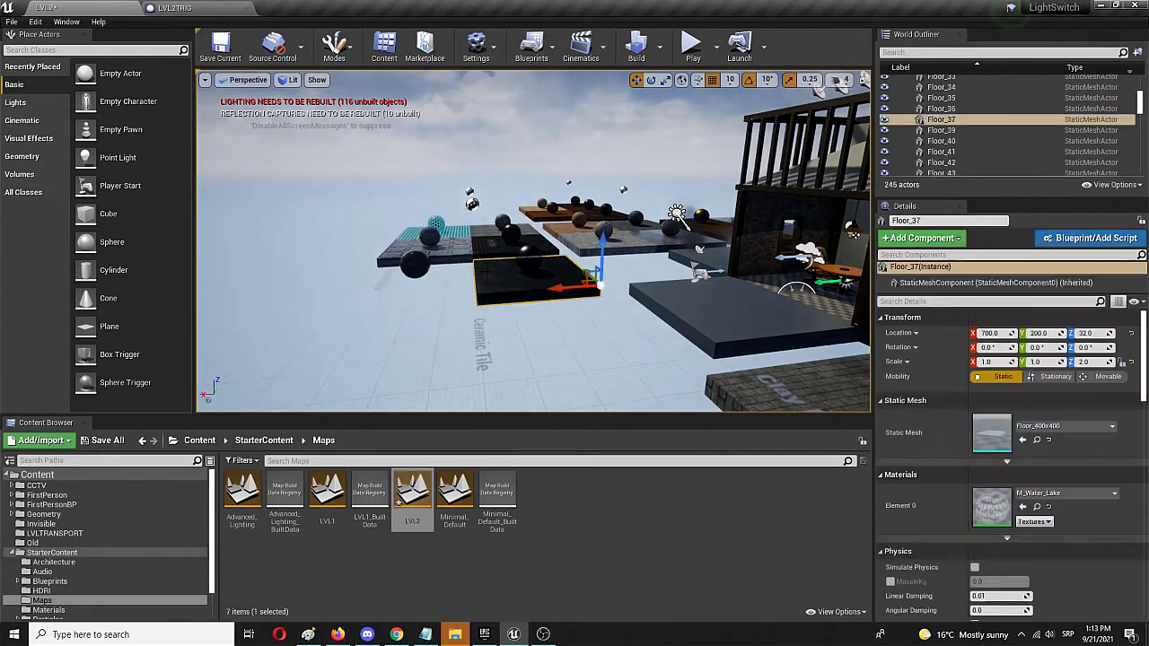
key(Delete)
Delete the floor tiles behind the former water tiles, including the tech checker dot tile, leaving the spheres in place
click(493, 251)
key(Delete)
click(460, 251)
key(Delete)
click(458, 237)
key(Delete)
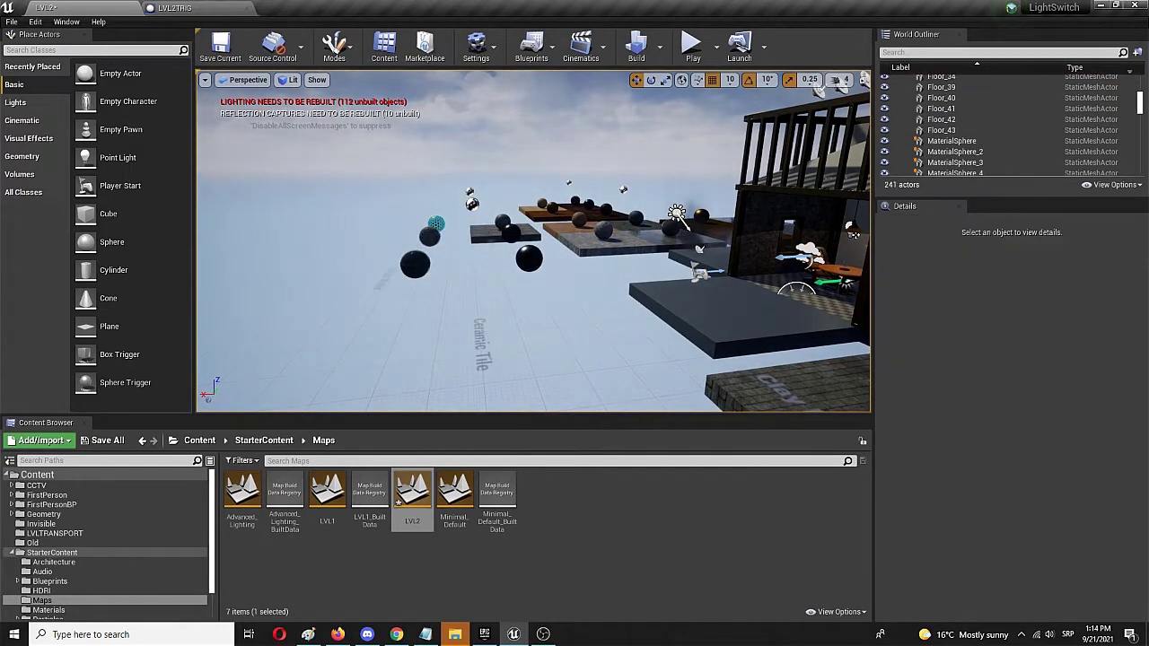
click(484, 246)
key(Delete)
click(597, 247)
click(509, 232)
click(482, 234)
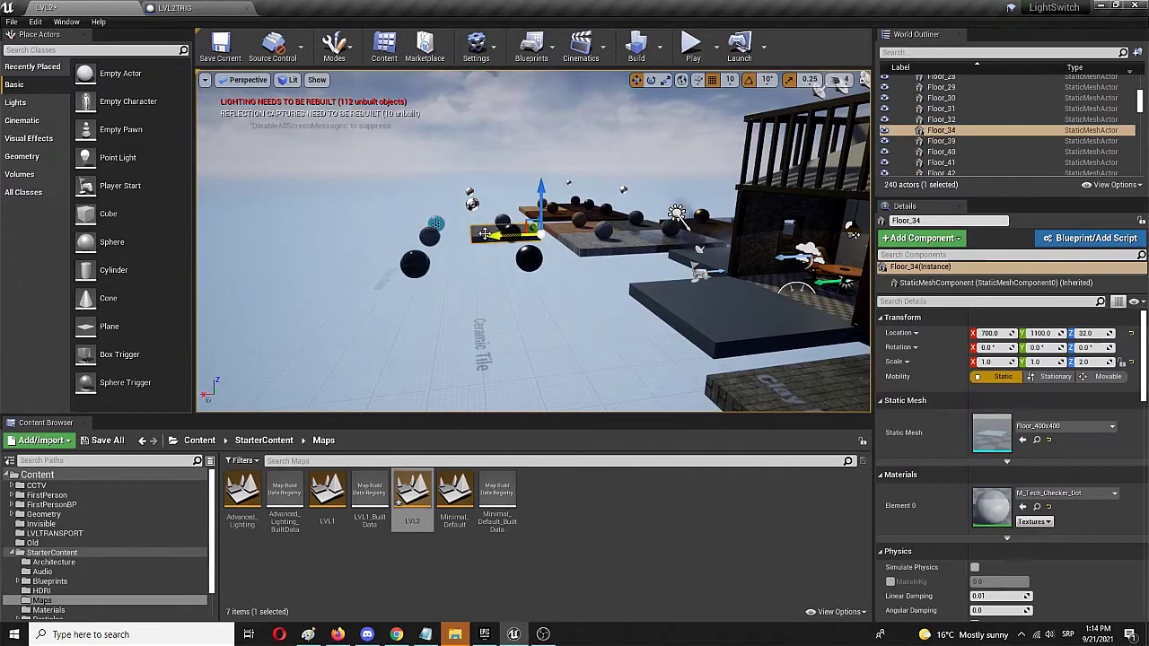
key(Delete)
Delete the four rock floor tiles between the building and the wooden floor area, including the sandstone one
click(622, 250)
key(Delete)
click(633, 242)
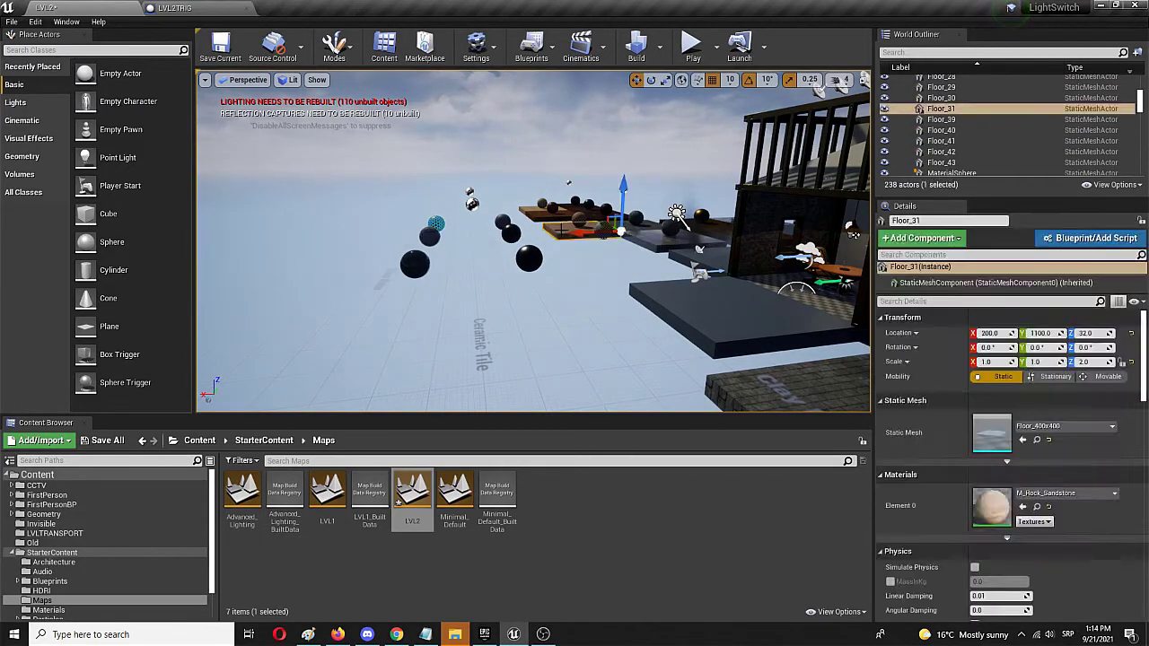
key(Delete)
click(642, 237)
key(Delete)
click(679, 238)
key(Delete)
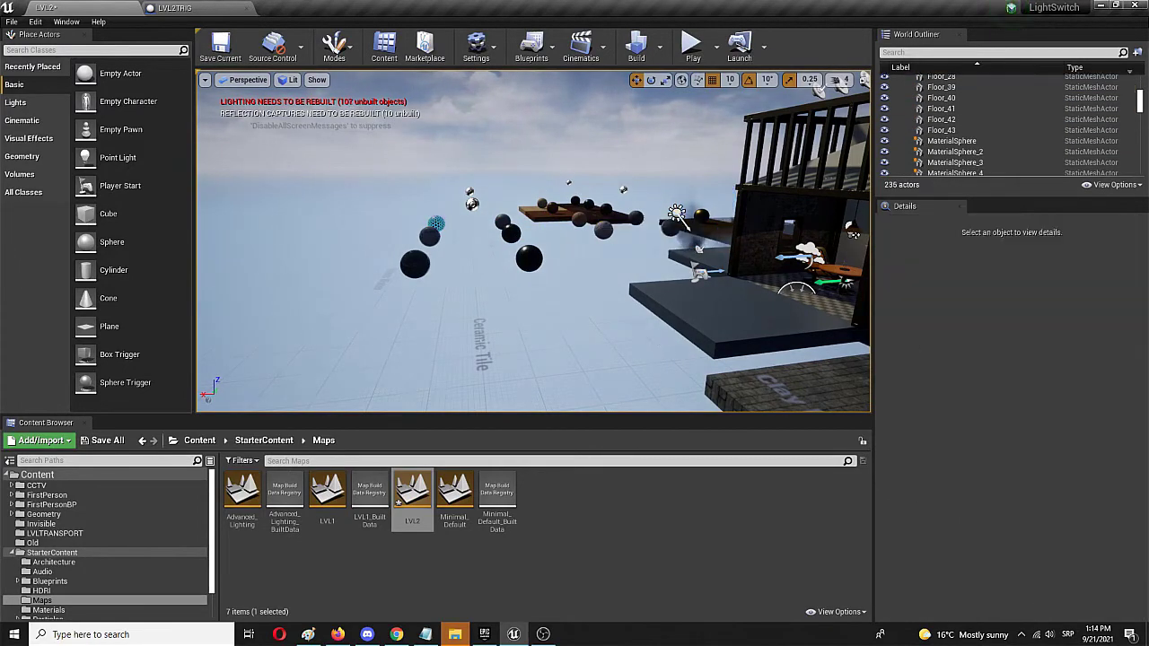
Delete three more floor tiles around the building near the brick floor area
right_drag(706, 360, 655, 351)
click(614, 351)
key(Delete)
click(579, 386)
key(Delete)
click(583, 350)
key(Delete)
scroll(571, 305, down, 6)
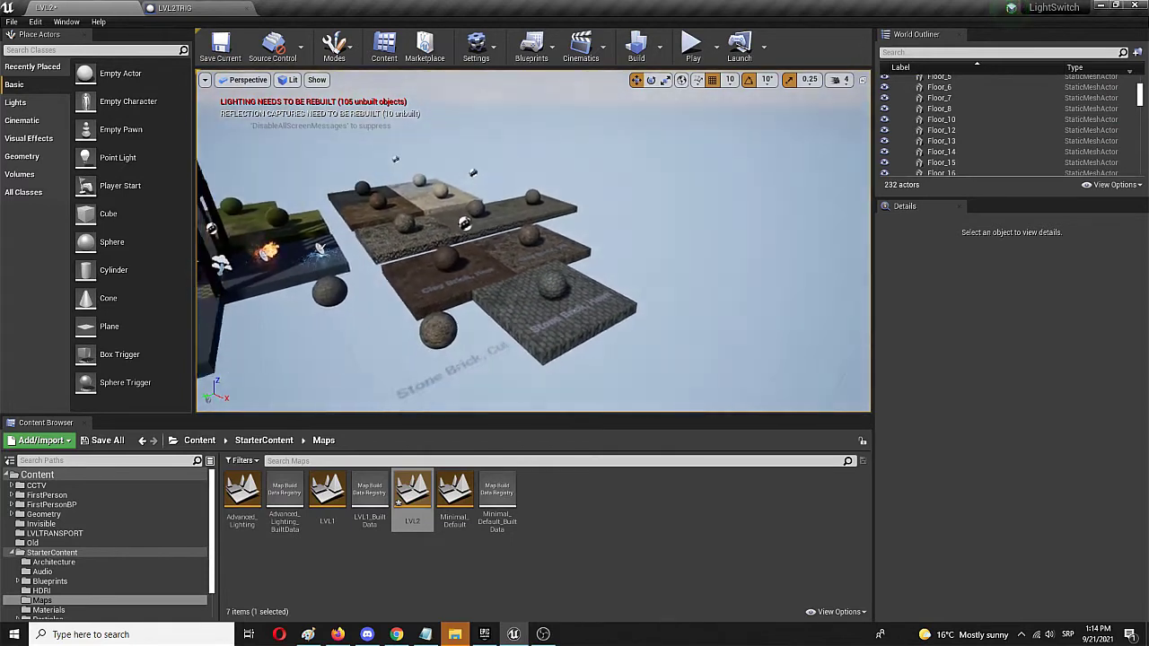
Delete the clay brick, cut stone brick and neighbouring brick floor tiles from LVL2, leaving their spheres in place
click(542, 242)
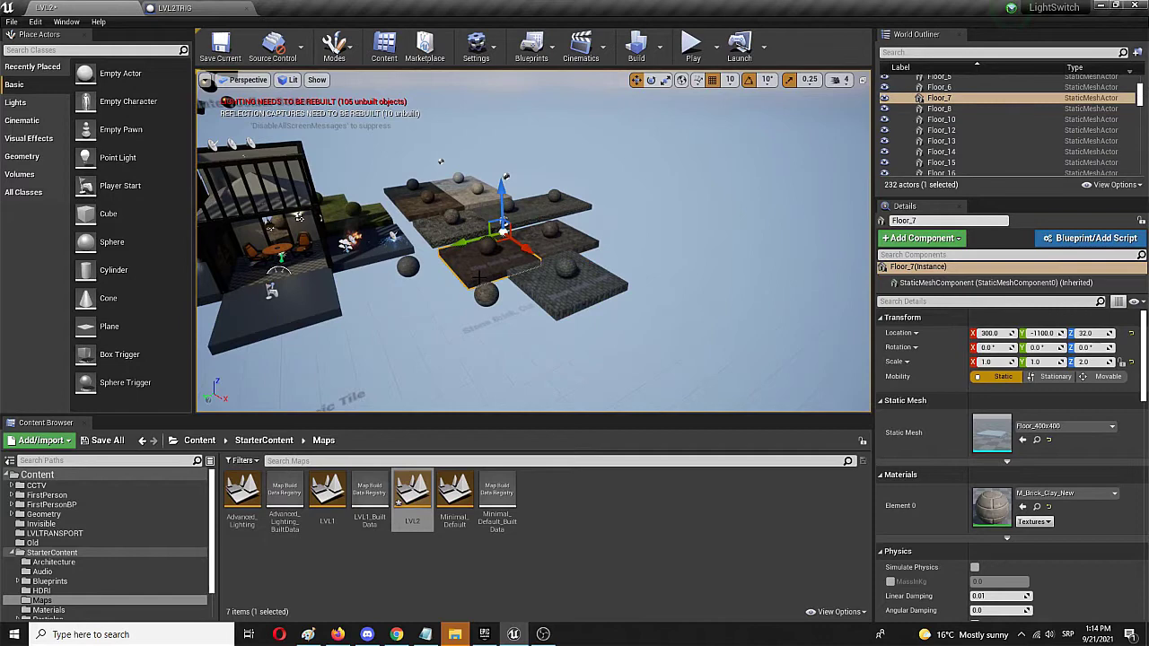
key(Delete)
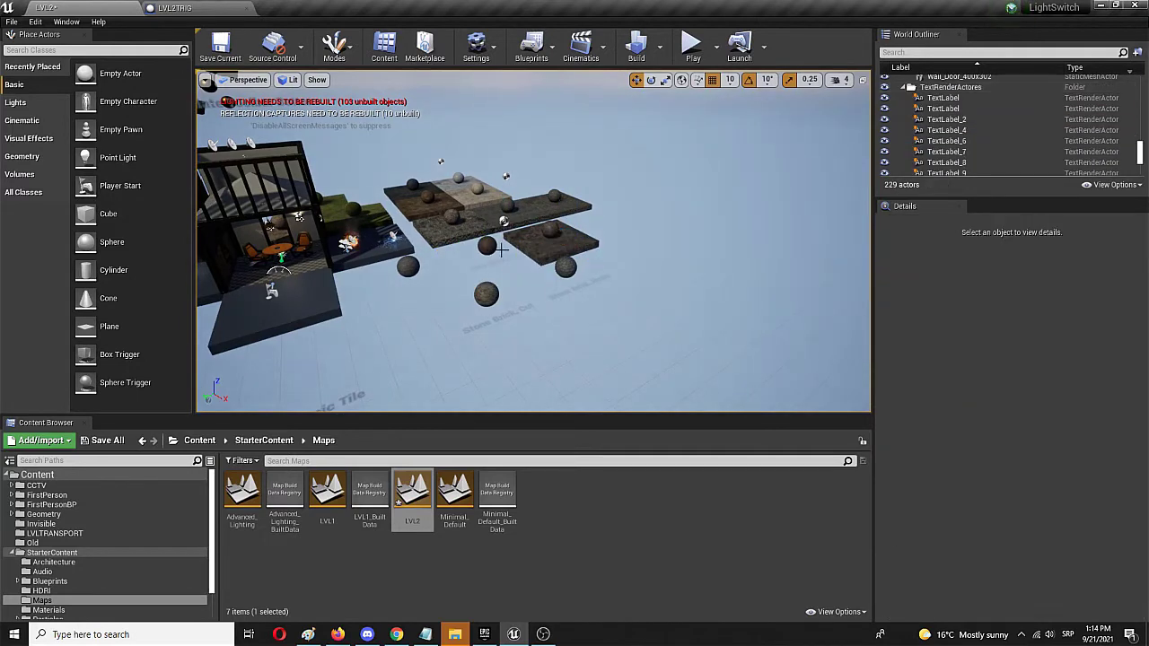
click(531, 247)
key(Delete)
Open the LVL1 level, saving the changes made to LVL2
right_drag(508, 260, 409, 226)
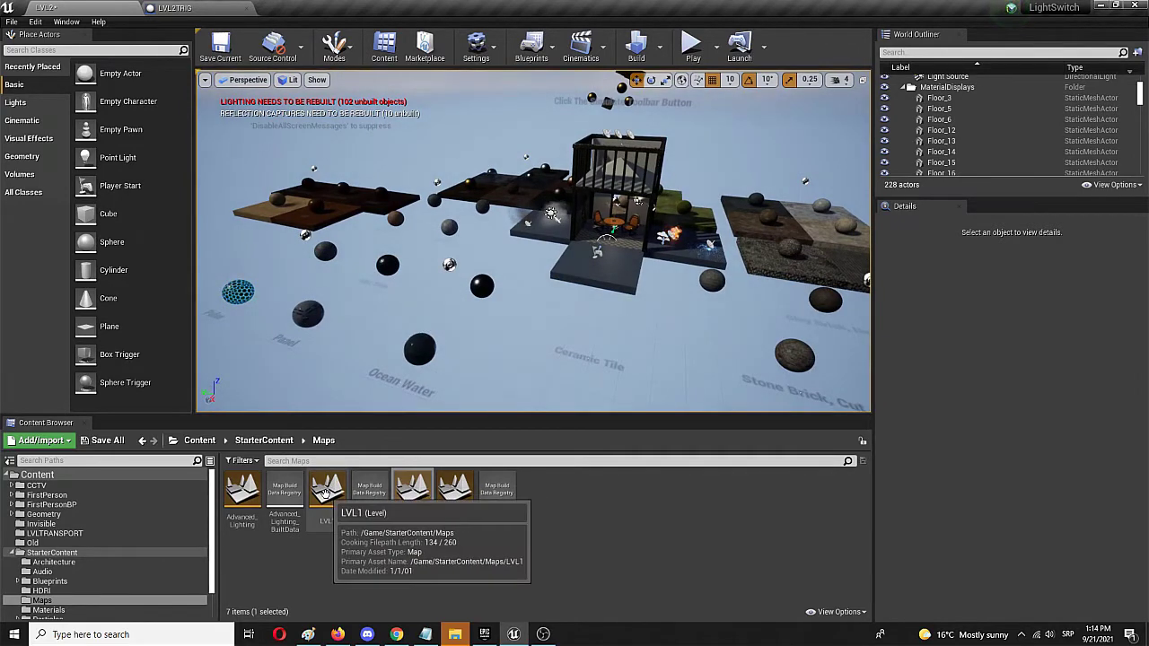
double_click(326, 492)
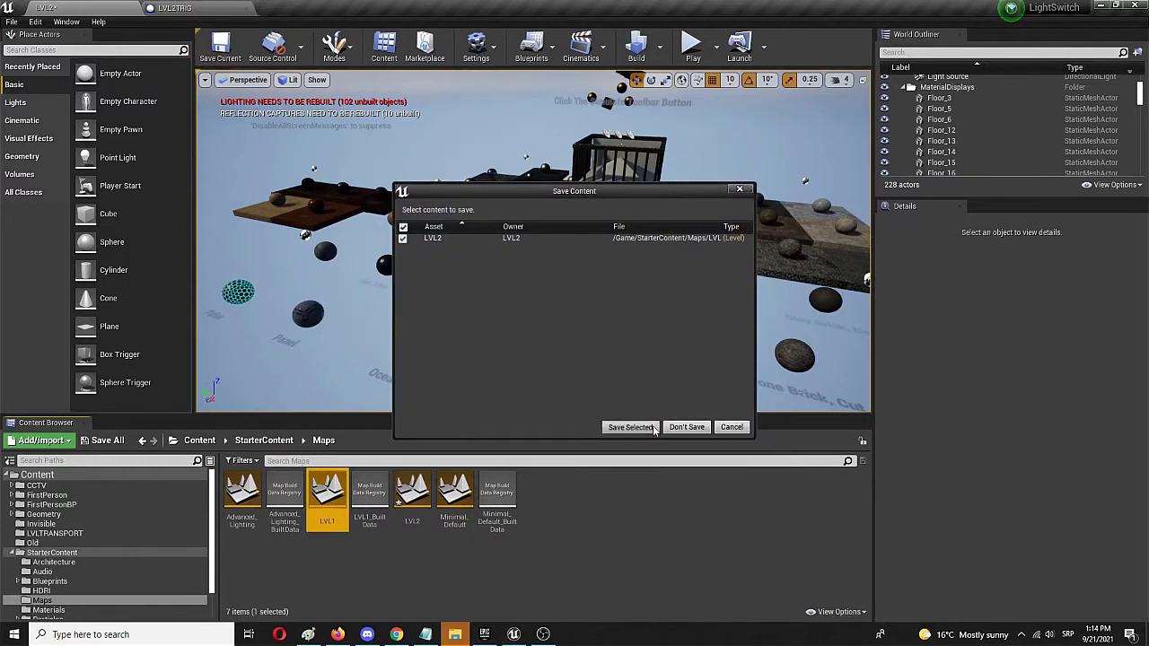
click(631, 427)
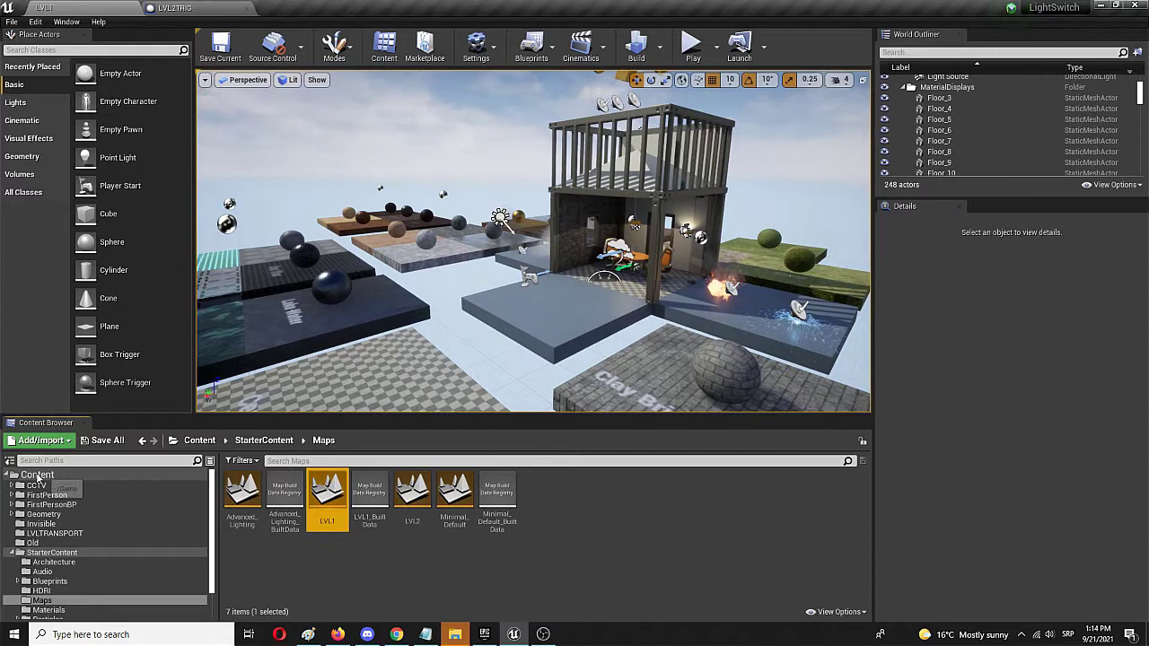
Open the event graph of the LVL2TRIG blueprint from the LVLTRANSPORT folder
click(37, 476)
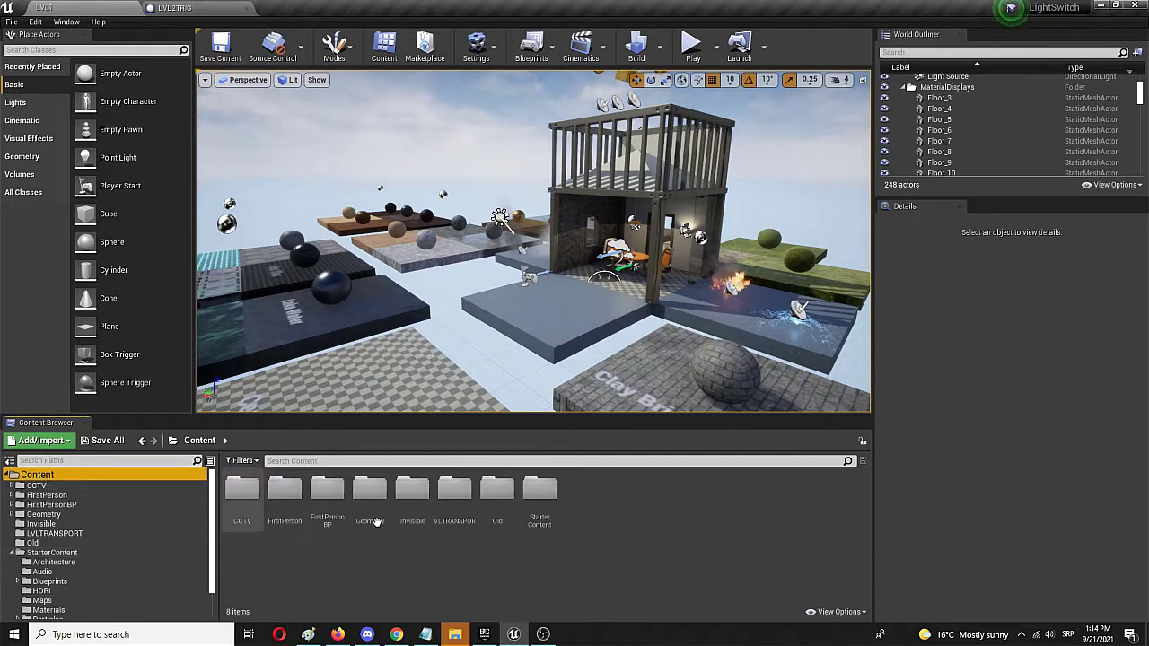
double_click(451, 501)
click(246, 490)
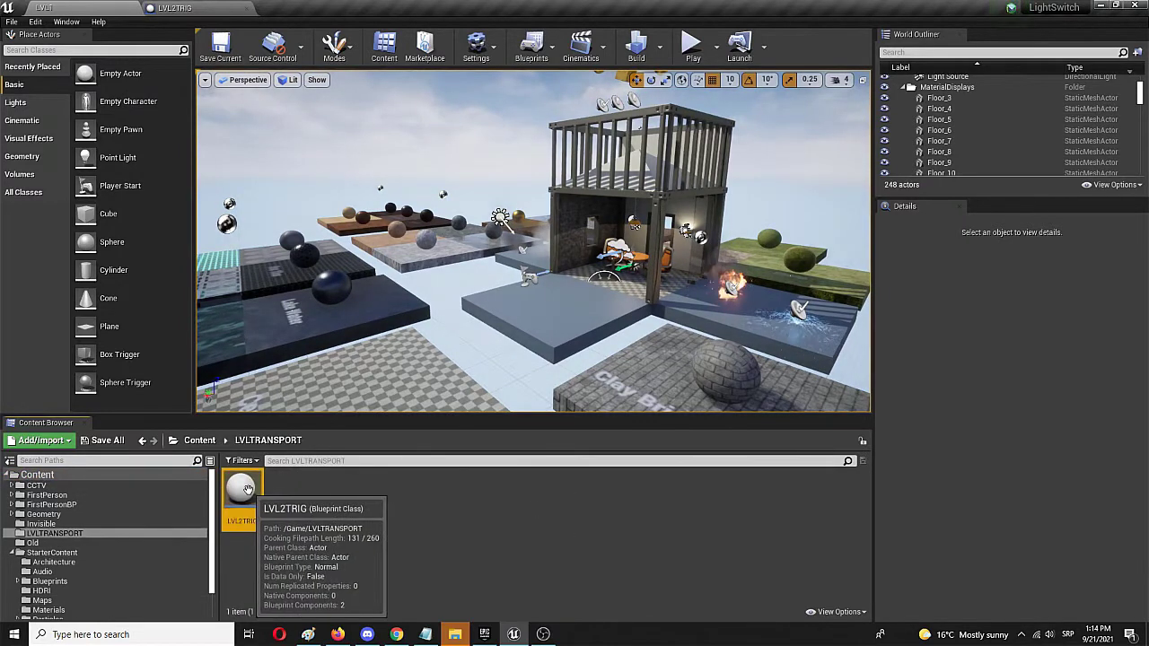
double_click(244, 489)
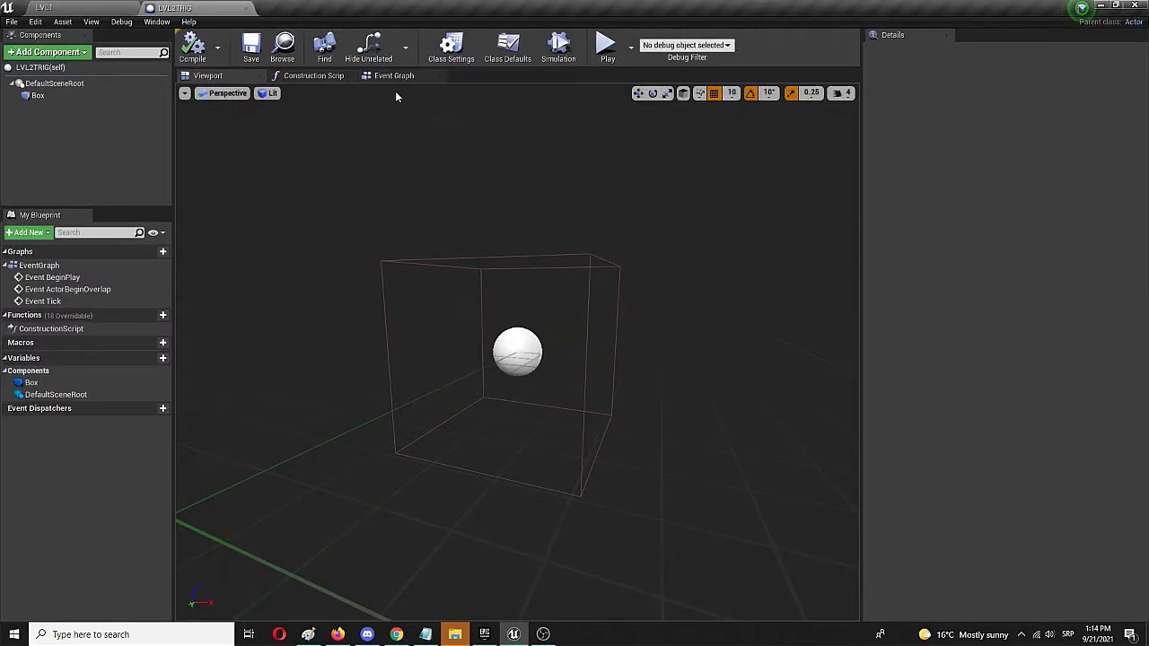
click(381, 77)
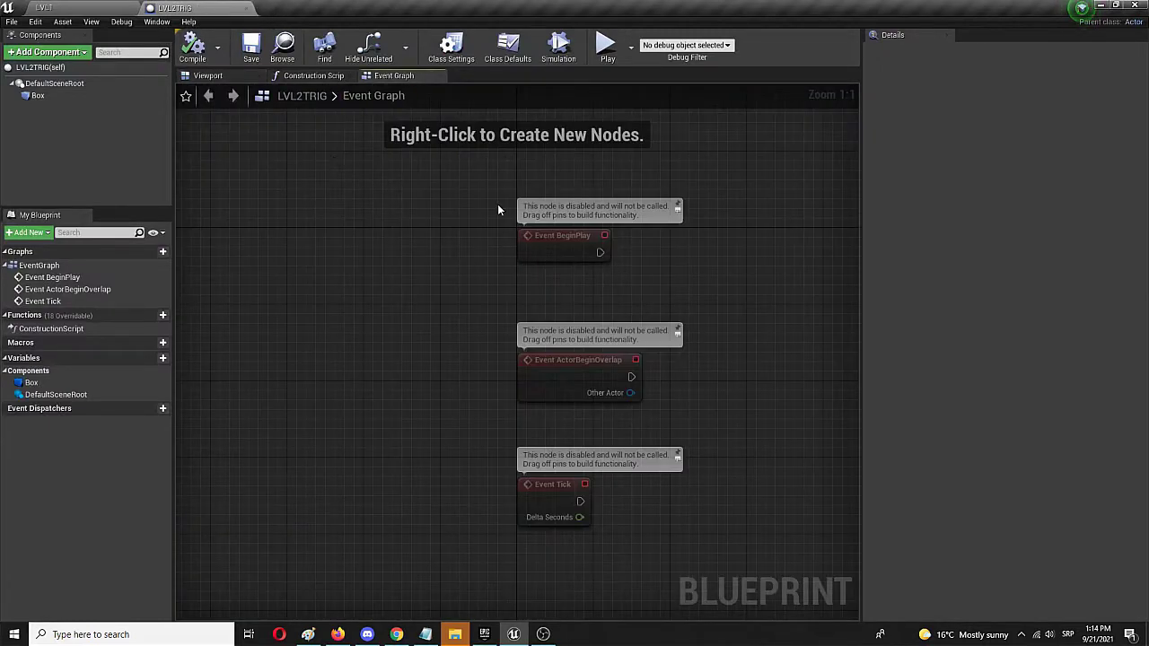
Delete the Event BeginPlay and Event Tick nodes and reposition Event ActorBeginOverlap to leave room for another node beside it
click(529, 244)
key(Delete)
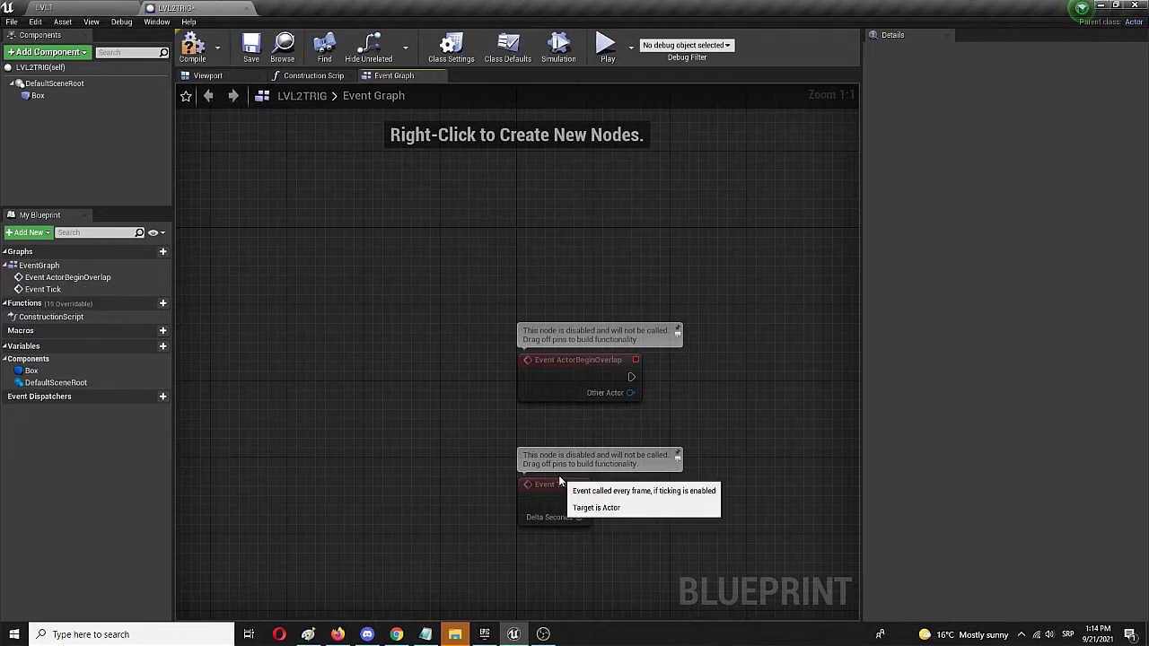
click(558, 483)
key(Delete)
click(569, 361)
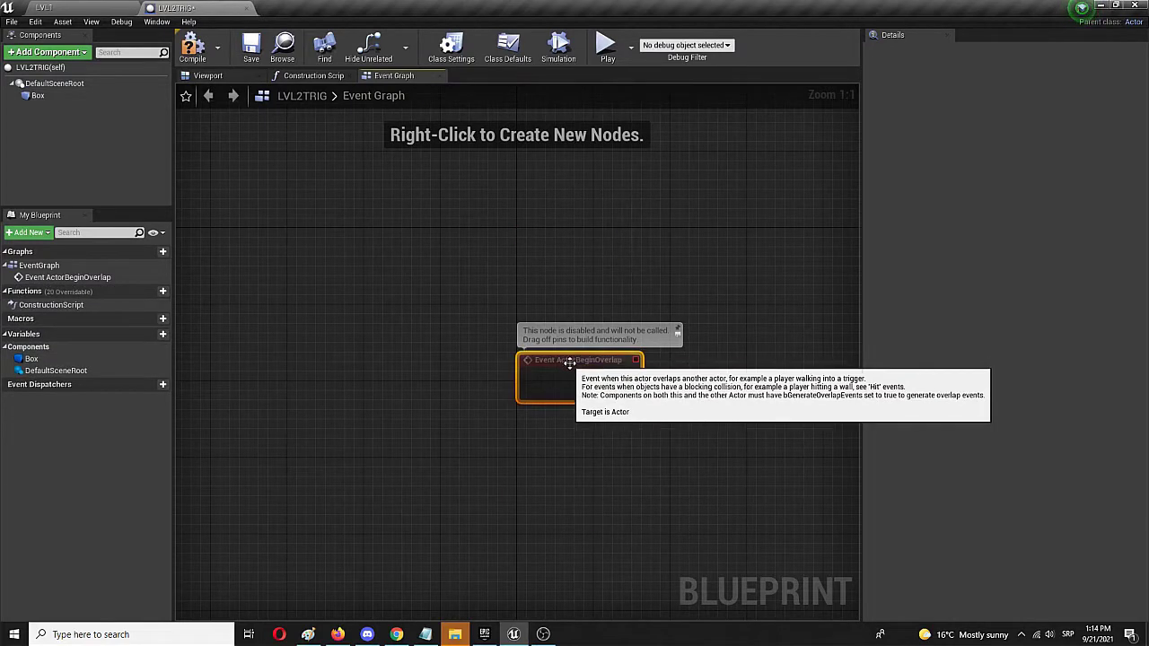
drag(569, 362, 425, 352)
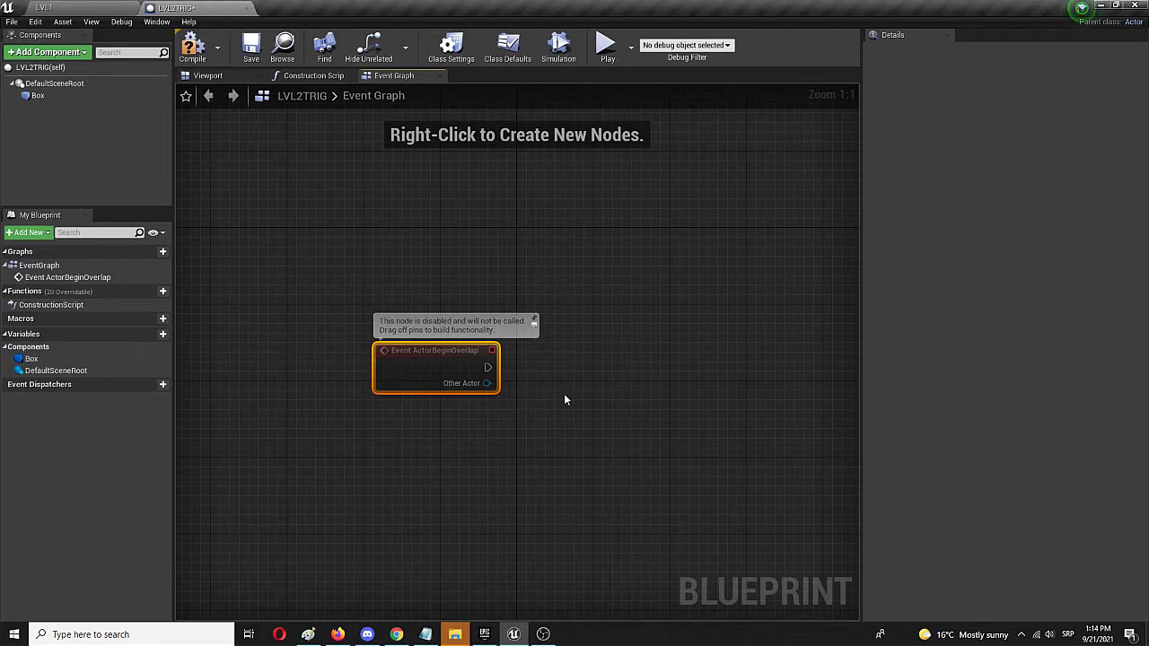
Add an Open Level (by Name) node executed from Event ActorBeginOverlap and align it beside the event
drag(486, 367, 610, 363)
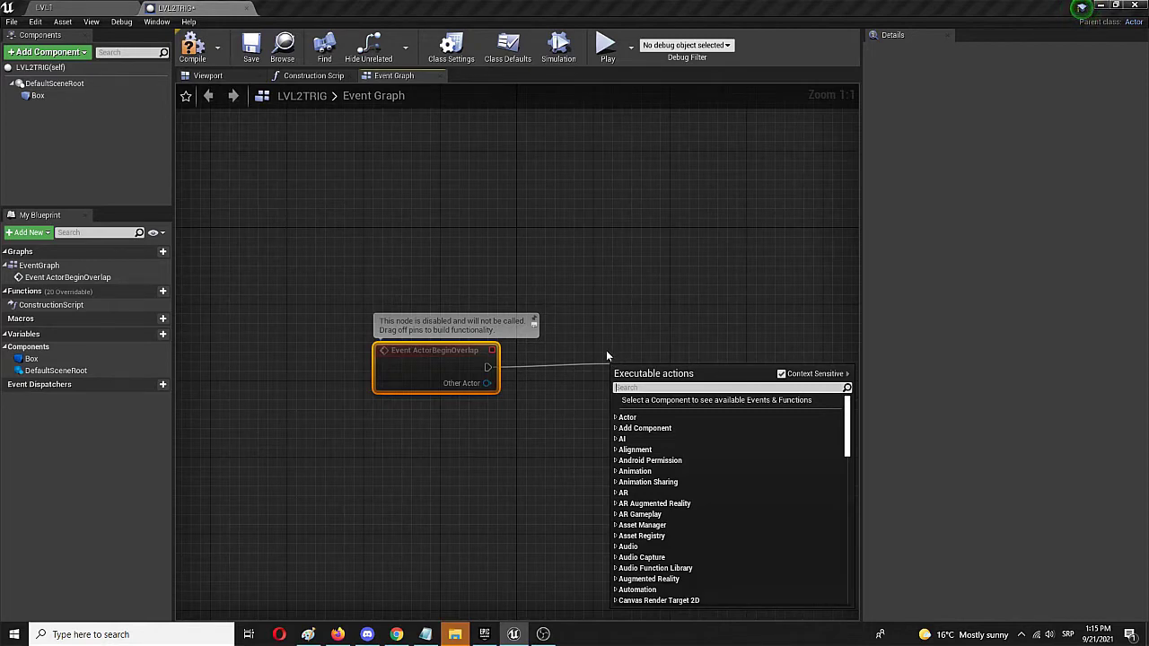
text(open leve)
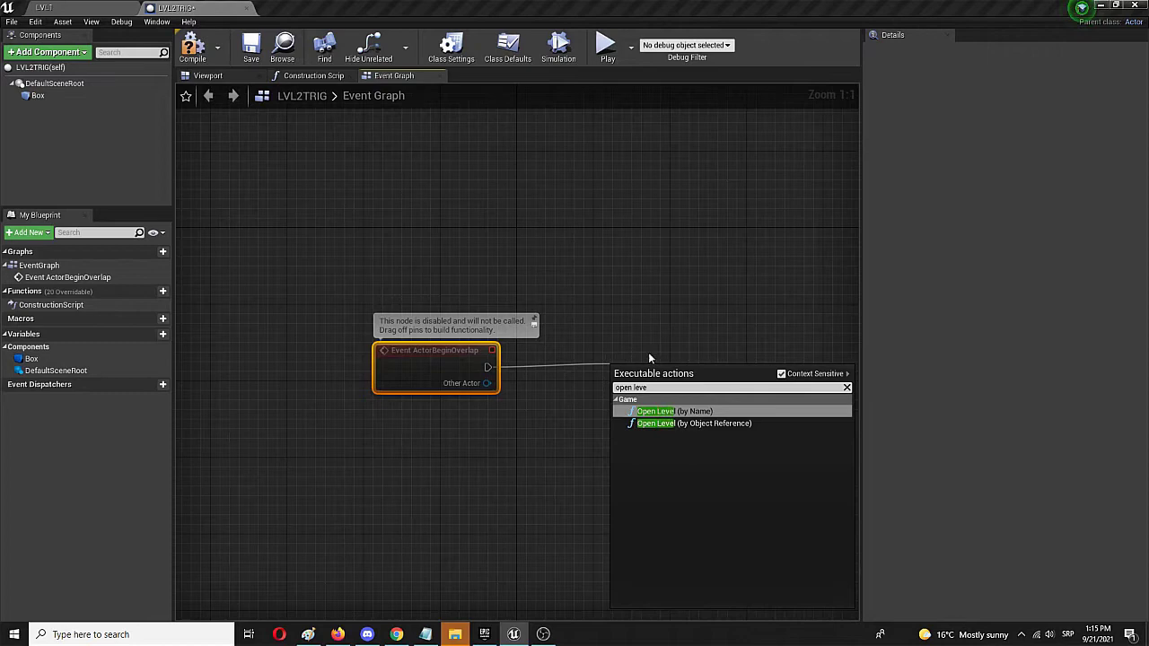
click(675, 412)
drag(686, 373, 645, 359)
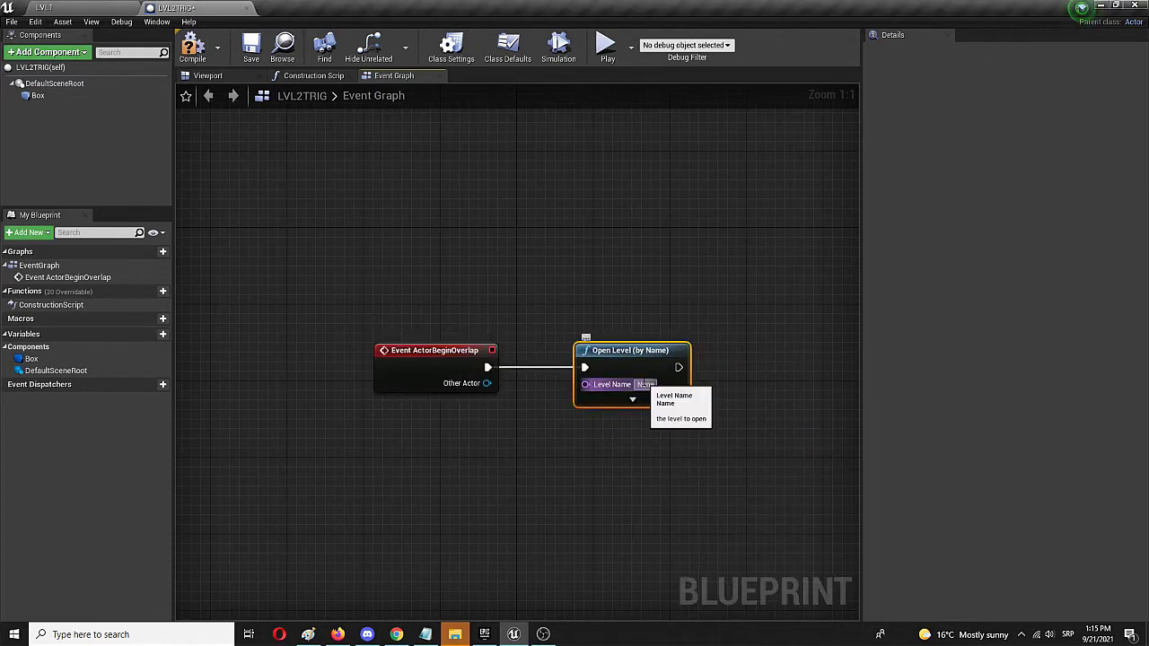
Set the Open Level node's Level Name to LVL2, place it closer to the event and save the blueprint
click(646, 384)
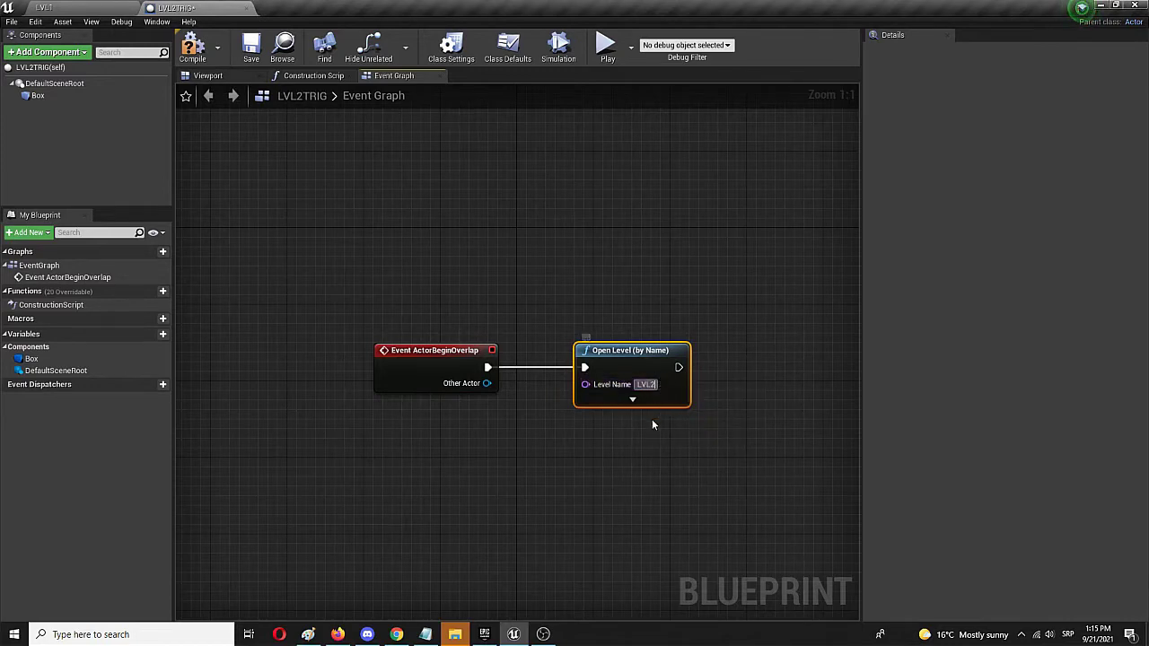
click(656, 421)
drag(638, 350, 608, 350)
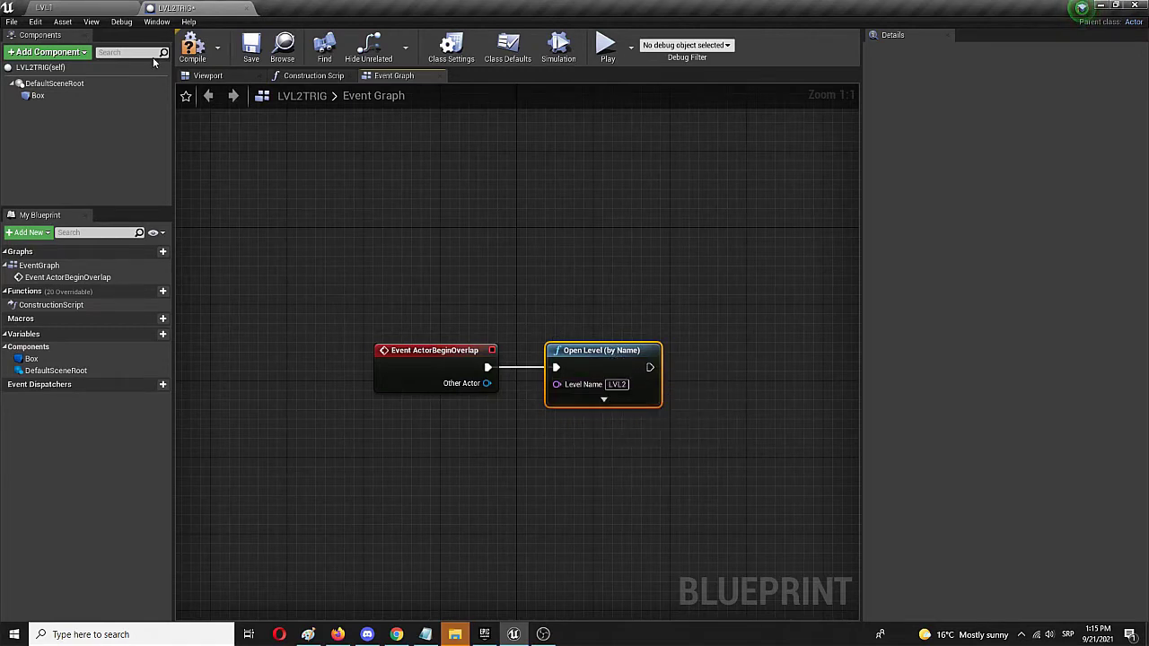
click(251, 52)
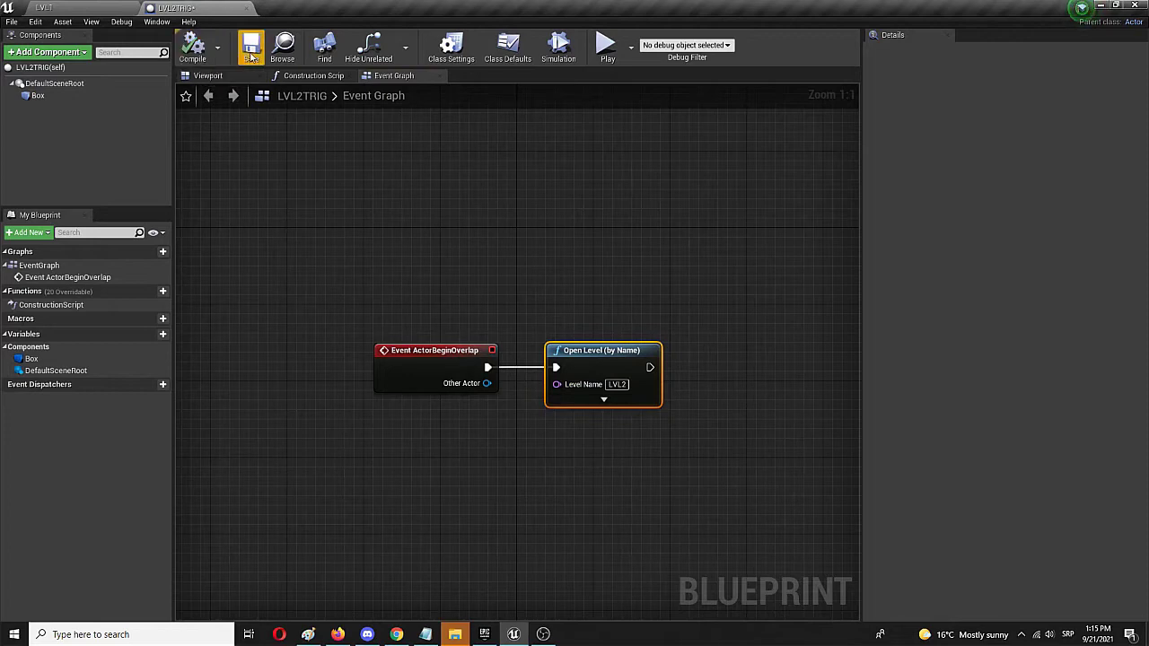
Place the LVL2TRIG trigger in LVL1 at the building's entrance, near the Player Start, at location 260, 20, 70
click(59, 6)
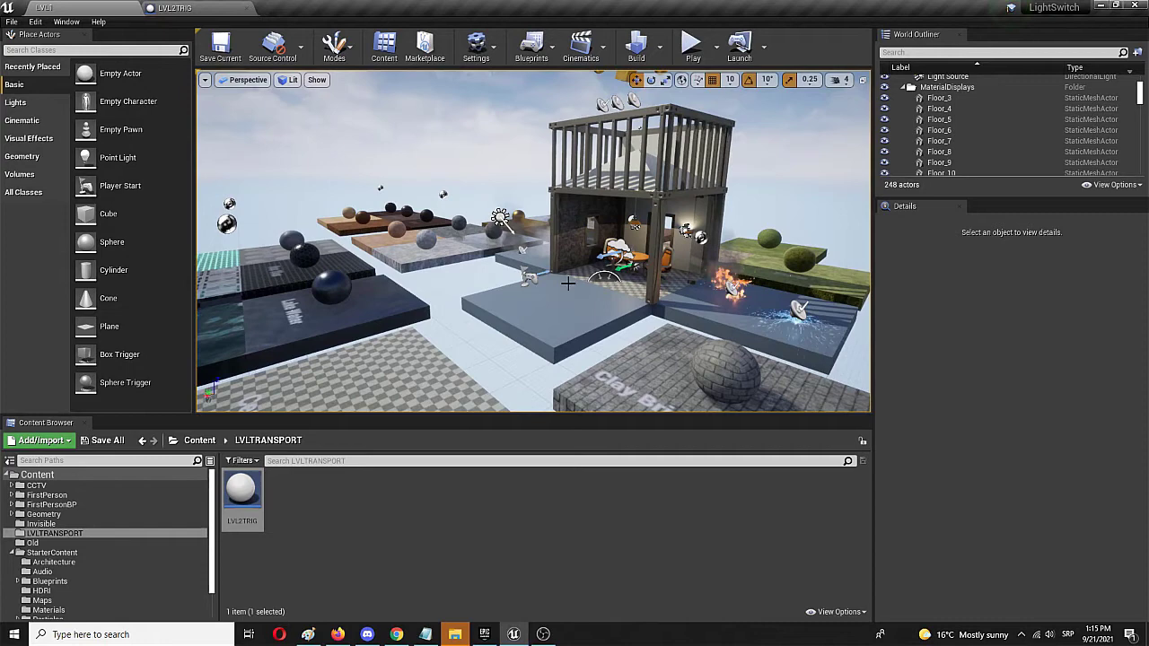
click(528, 278)
key(f)
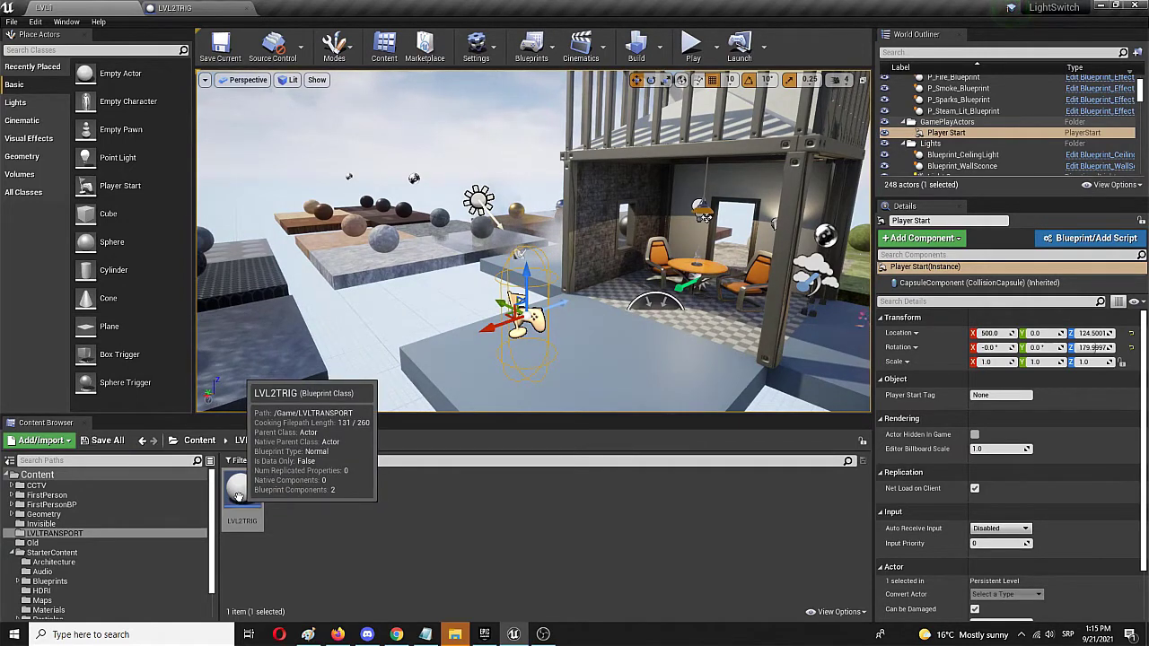
drag(238, 495, 601, 332)
drag(603, 286, 599, 324)
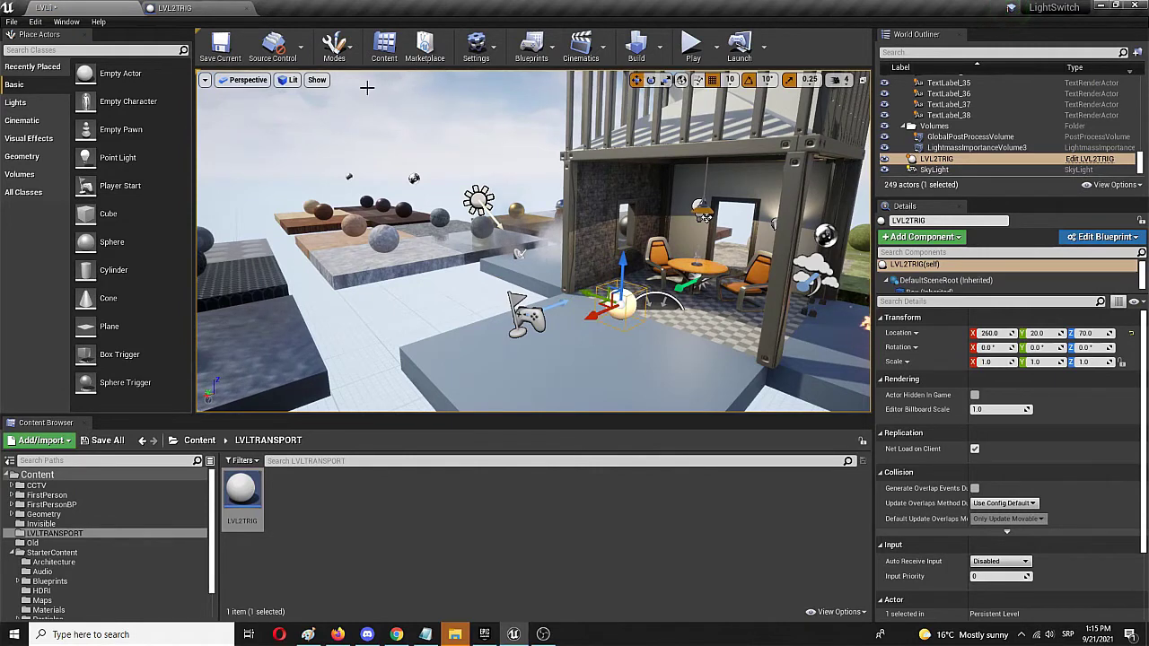
Scale LVL2TRIG's Box component to 2.5 in X and 2.25 in Z, and save the blueprint
click(206, 7)
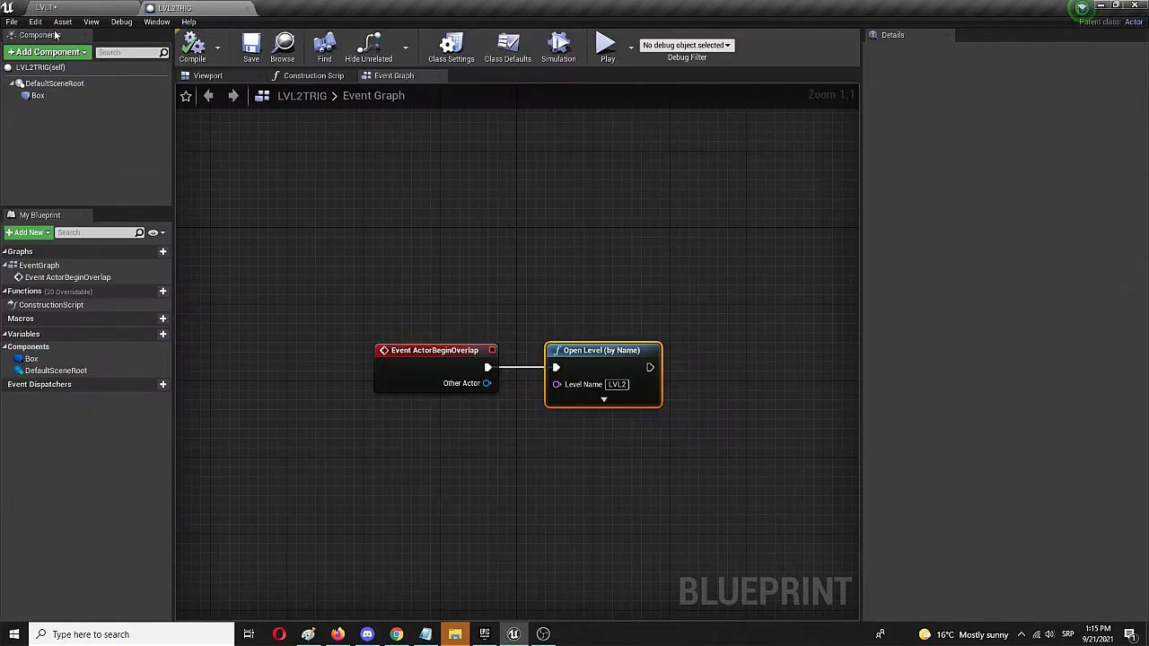
click(227, 79)
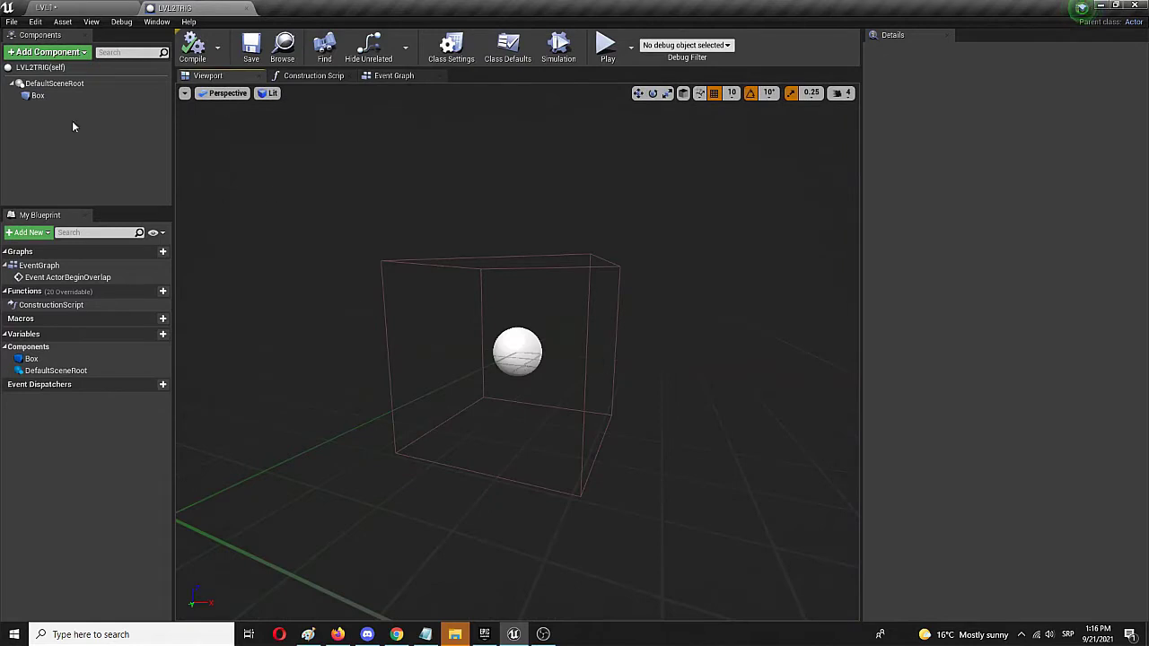
click(37, 95)
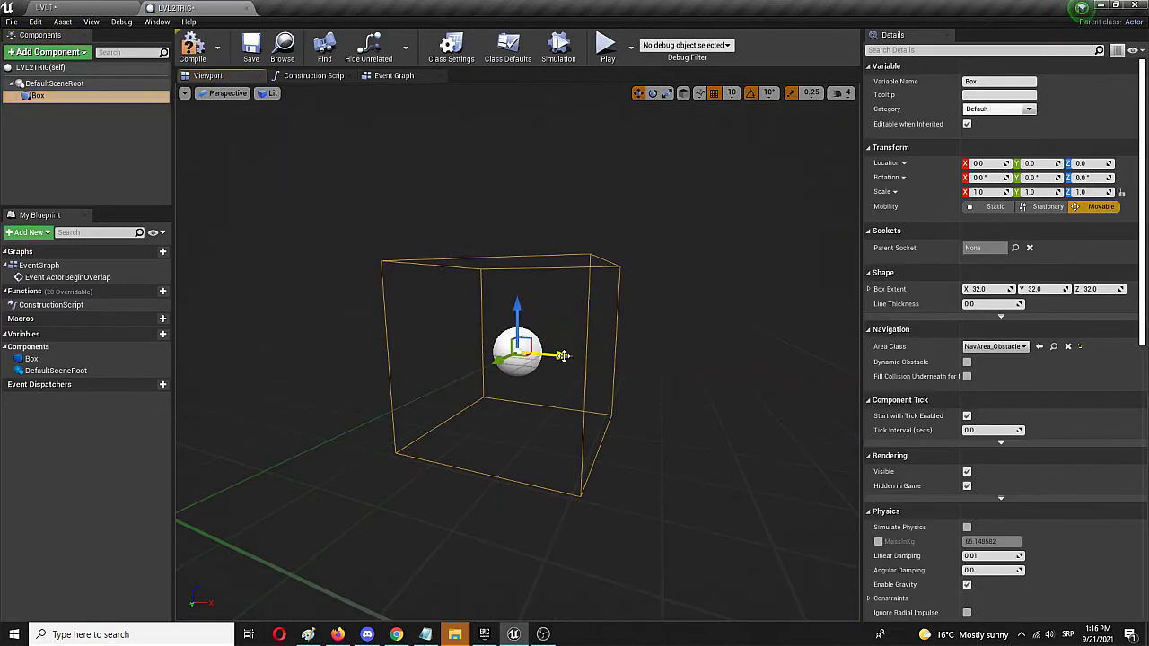
key(e)
key(r)
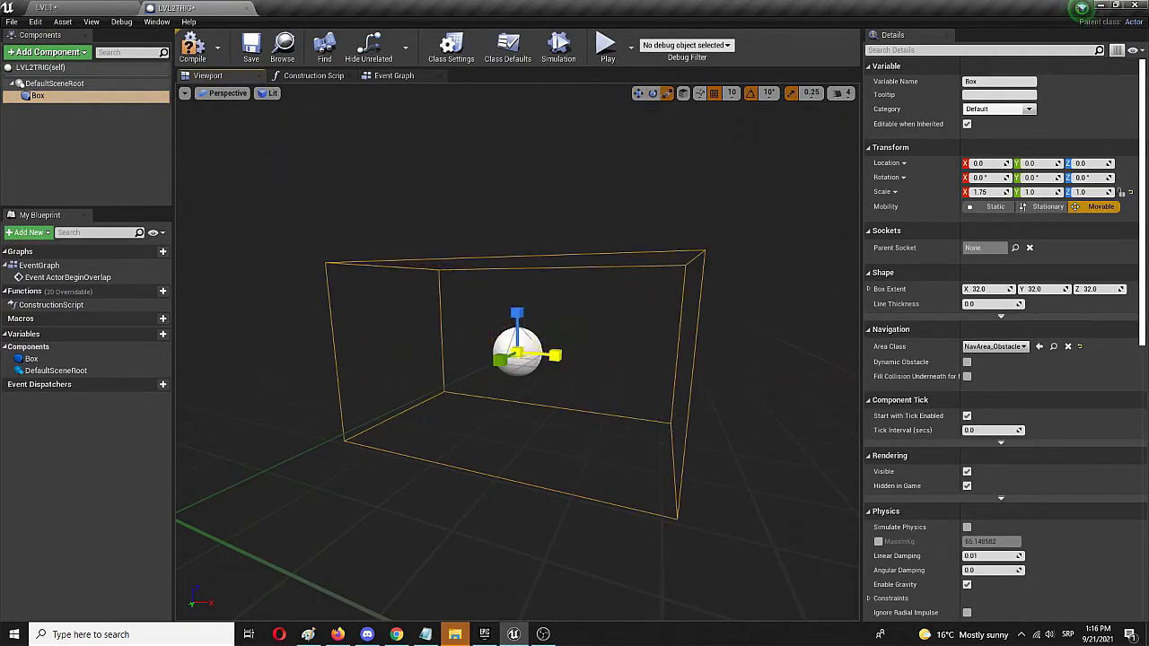
drag(556, 355, 598, 356)
drag(515, 313, 515, 275)
right_drag(554, 360, 579, 361)
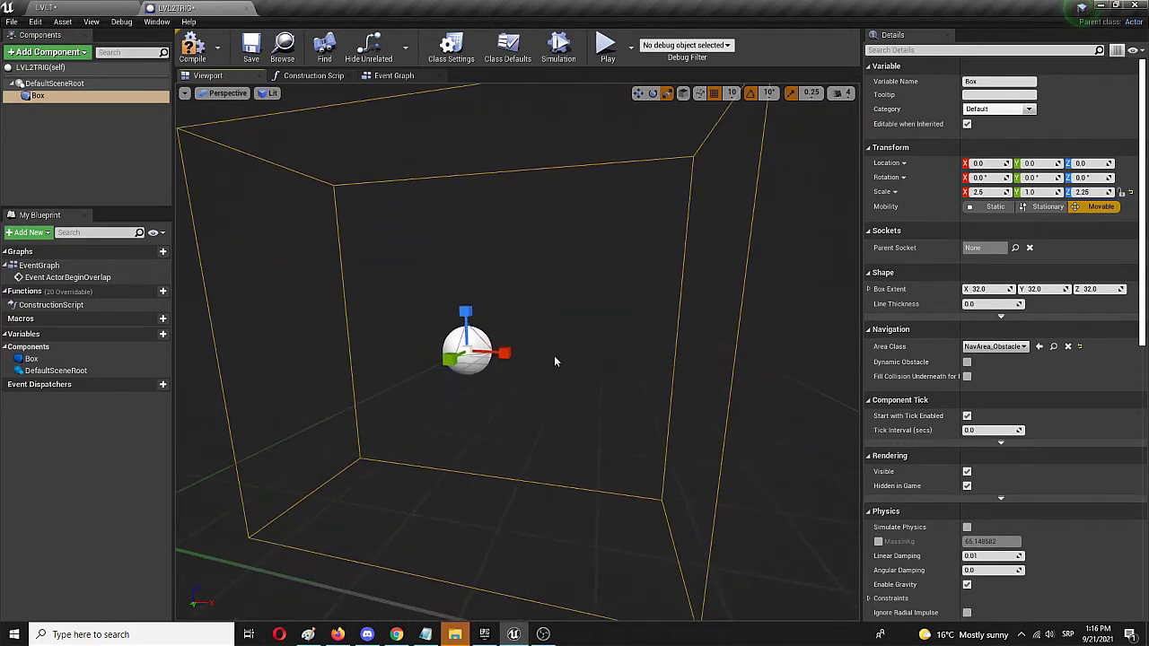
click(249, 55)
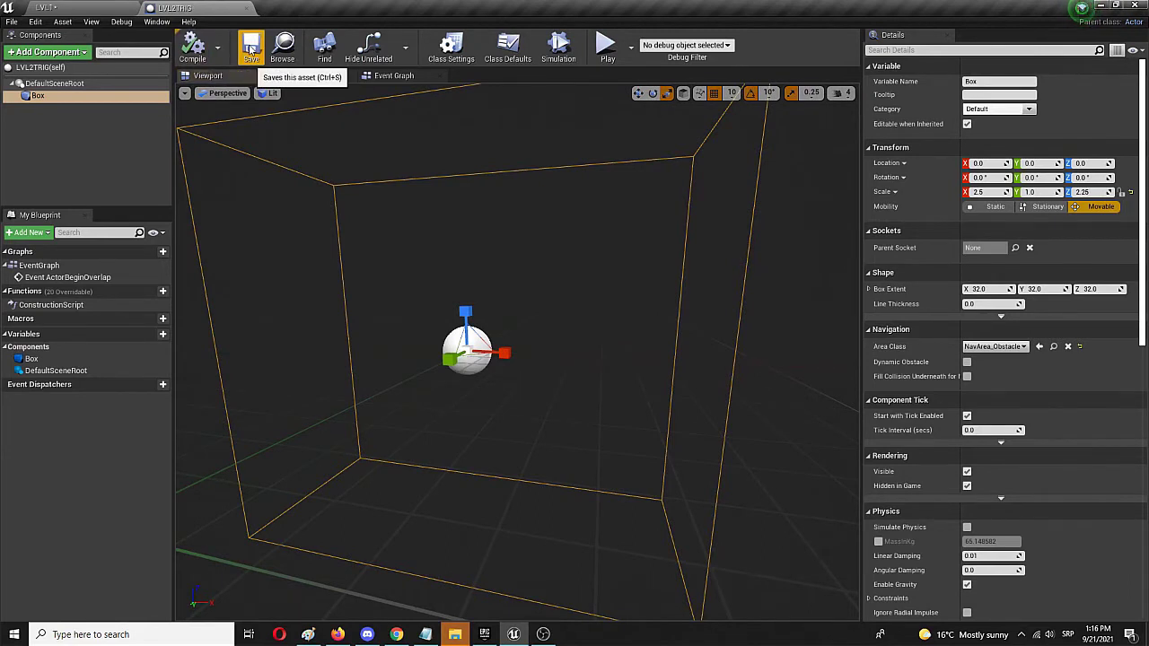
Rotate the placed trigger to -90° about Z so it spans the entrance, and raise it to a Z location of 110
click(63, 6)
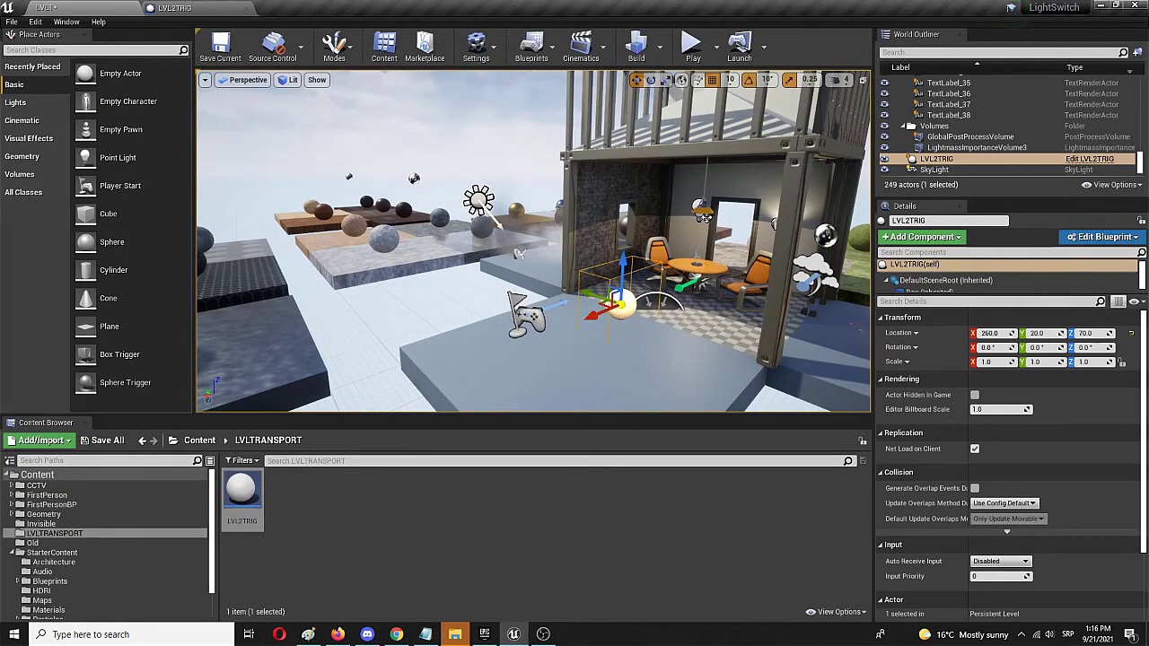
key(e)
drag(593, 325, 706, 345)
key(w)
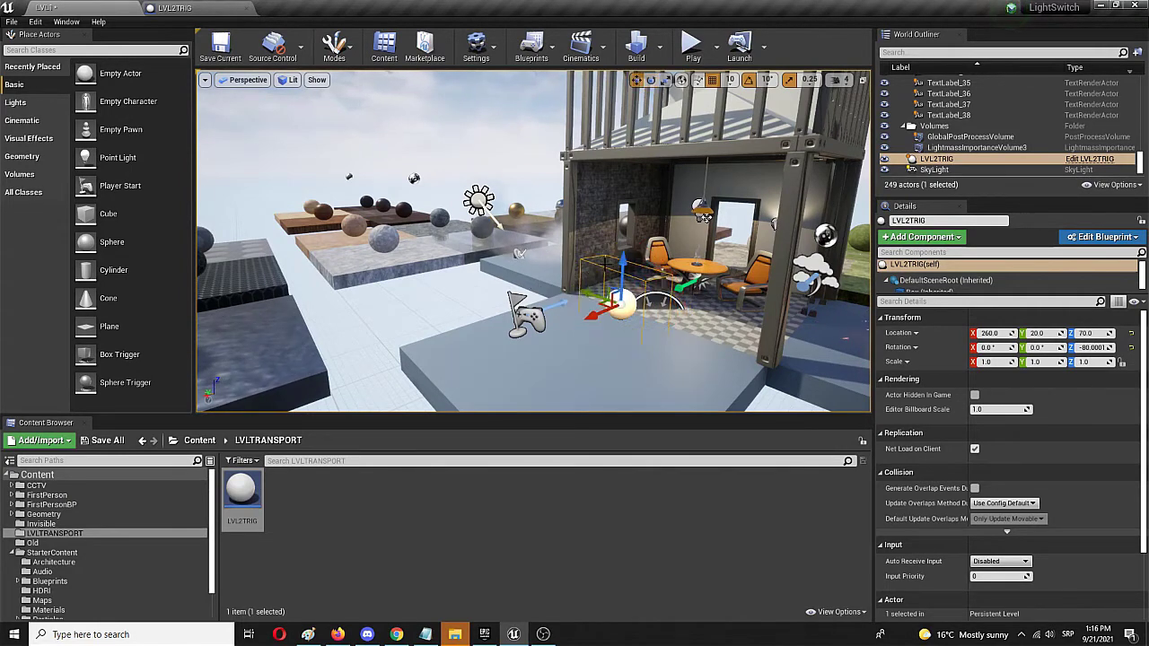
drag(622, 262, 621, 240)
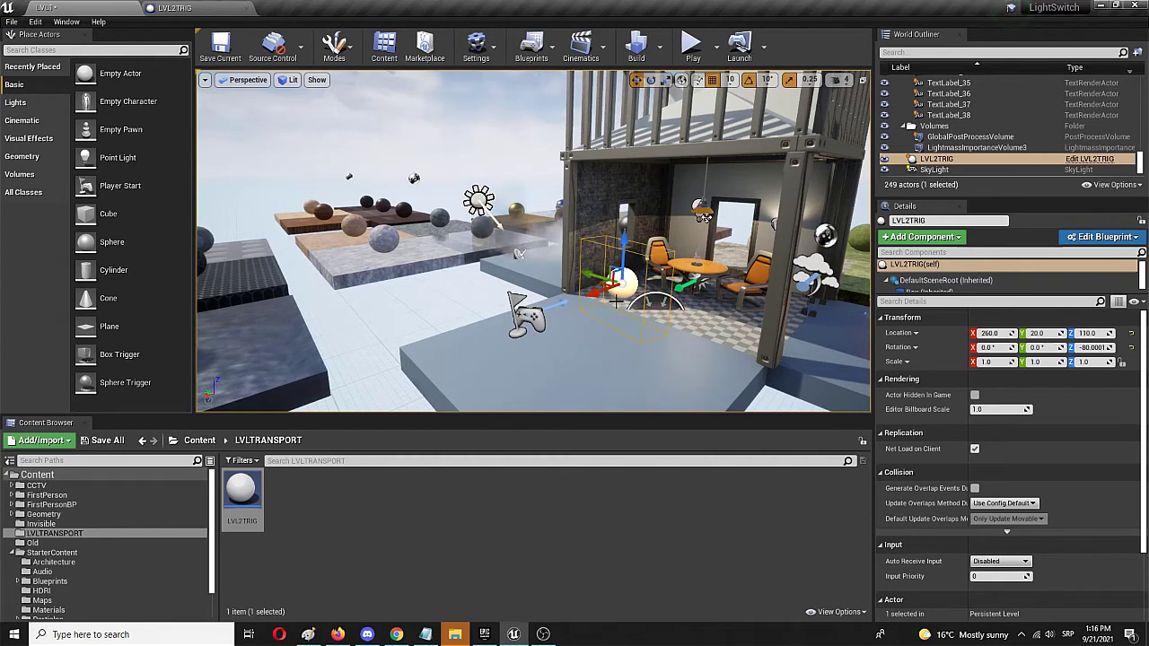
key(e)
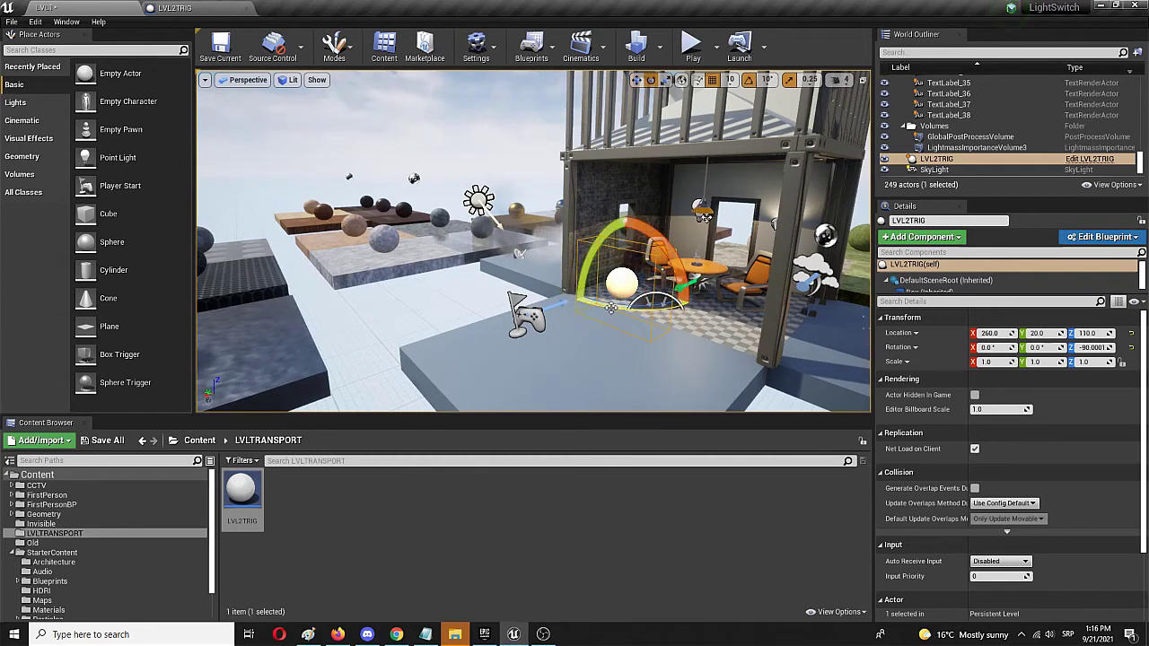
Save the LVL1 level with the trigger deselected
click(600, 343)
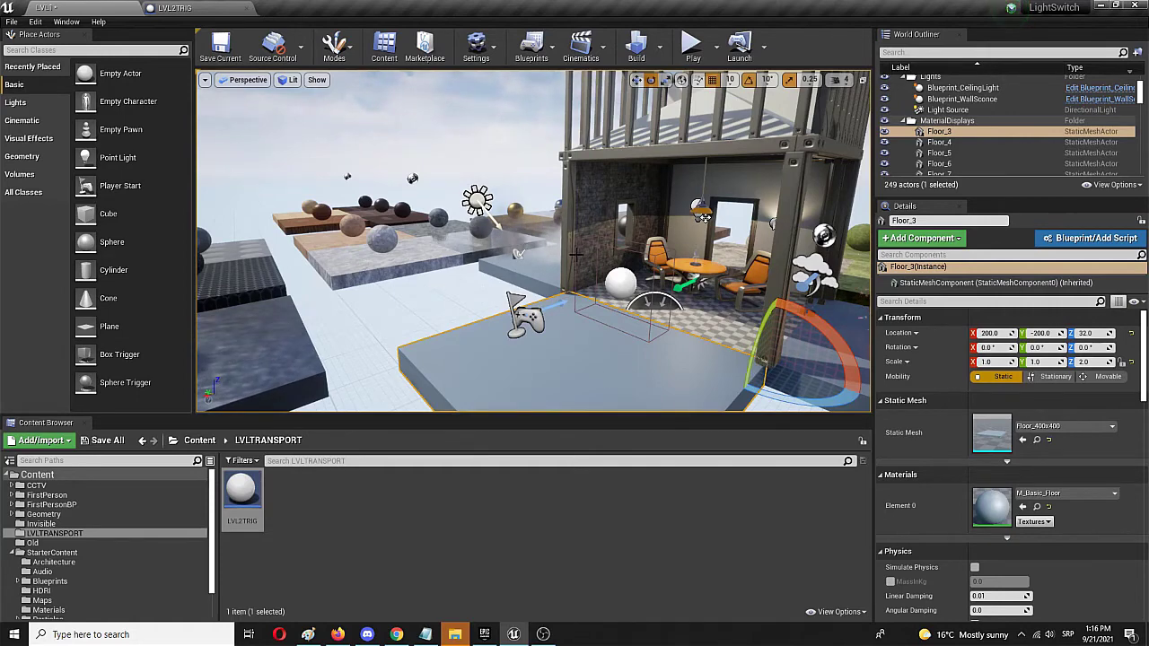
mouse_move(421, 264)
right_down()
mouse_move(431, 224)
mouse_move(297, 278)
mouse_move(289, 256)
mouse_move(296, 280)
mouse_move(395, 265)
mouse_move(332, 260)
mouse_move(411, 268)
mouse_move(399, 267)
right_up()
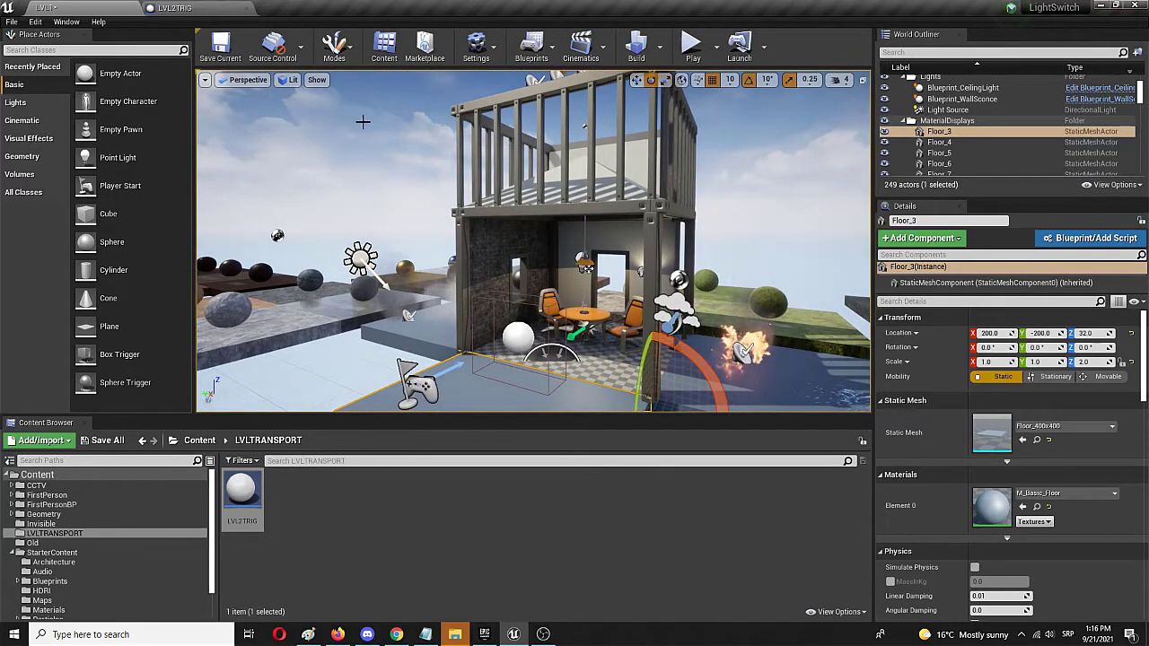
click(227, 47)
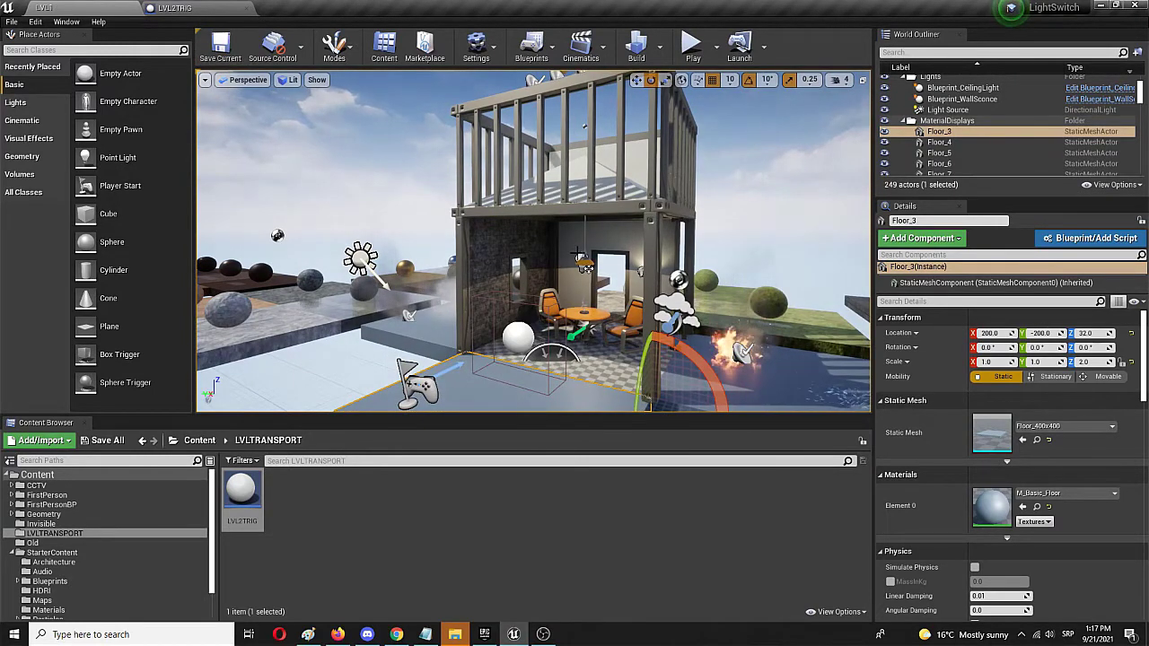
Play-test LVL1 by walking the player into the trigger at the building's entrance, and end the play session
click(692, 53)
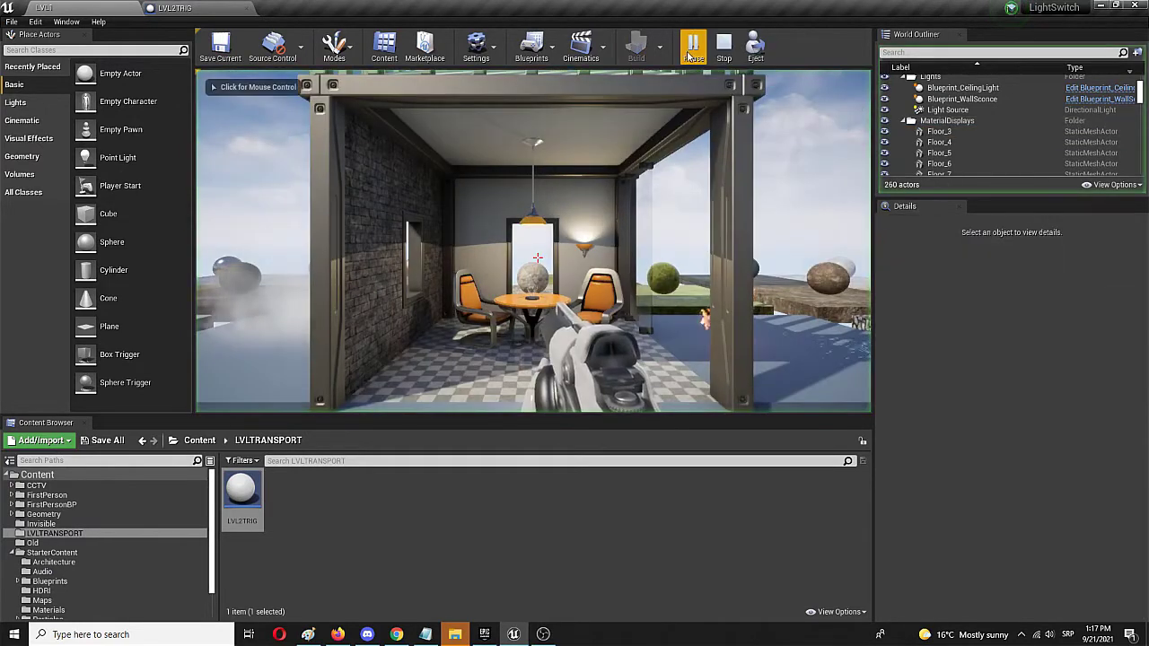
click(636, 353)
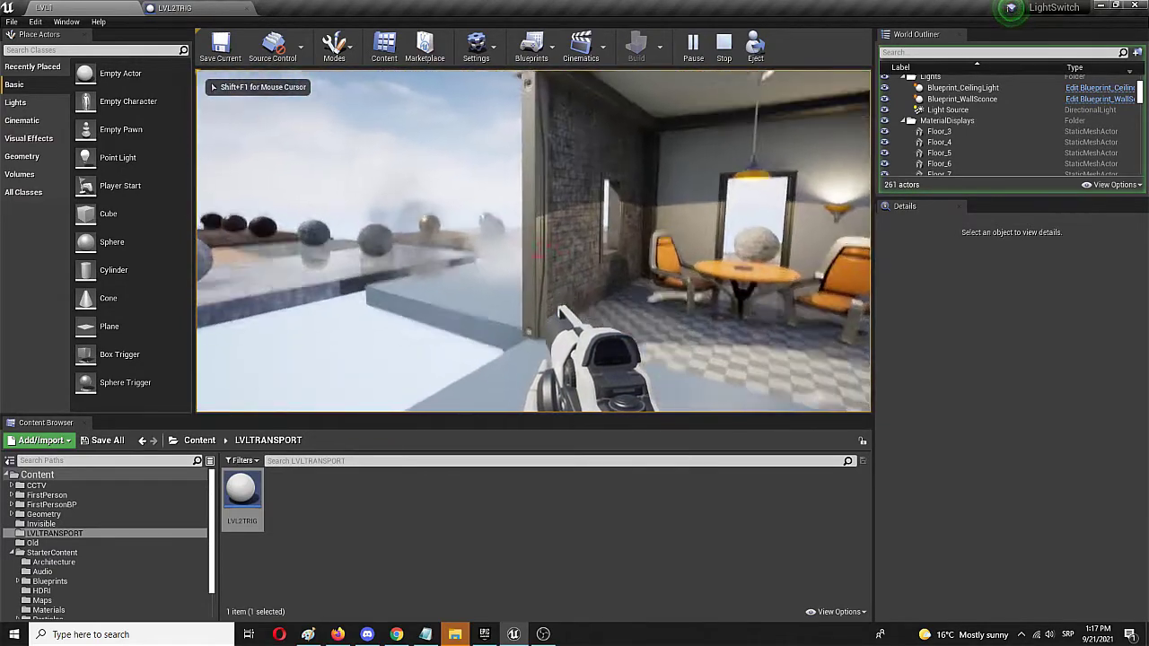
key(s)
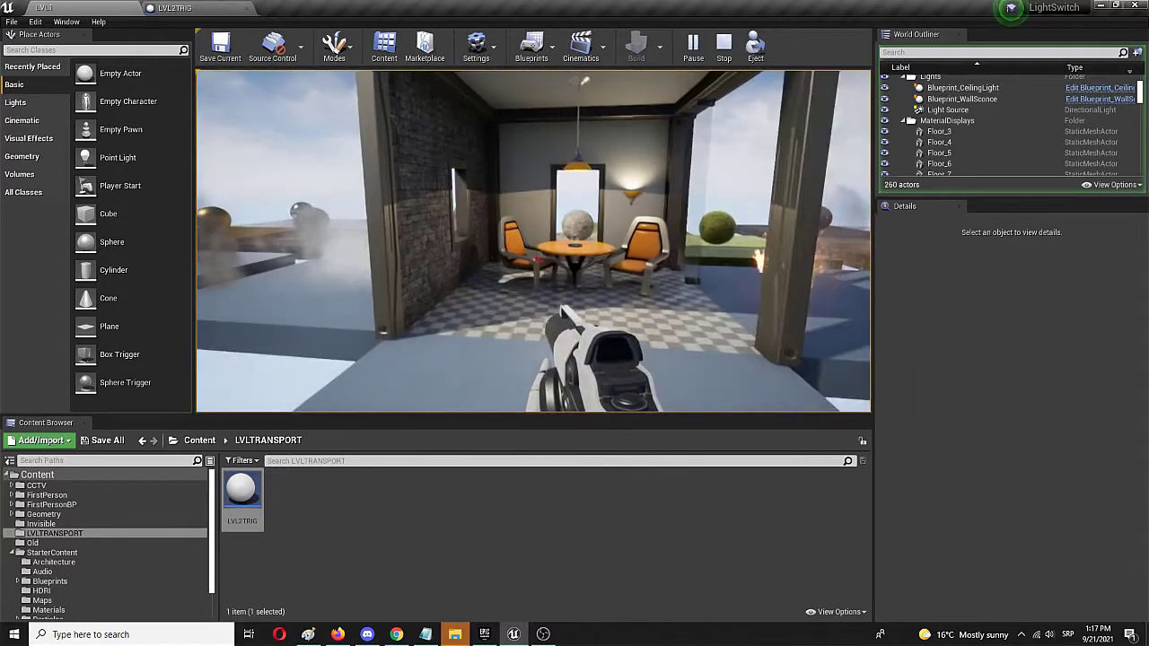
key(w)
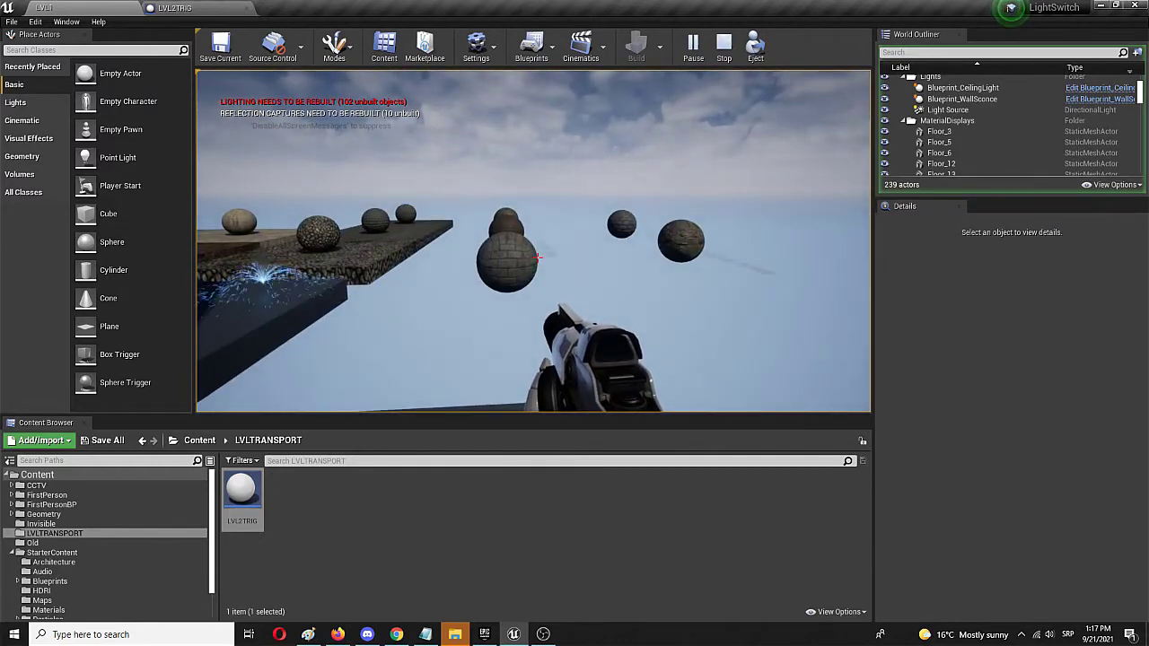
key(Escape)
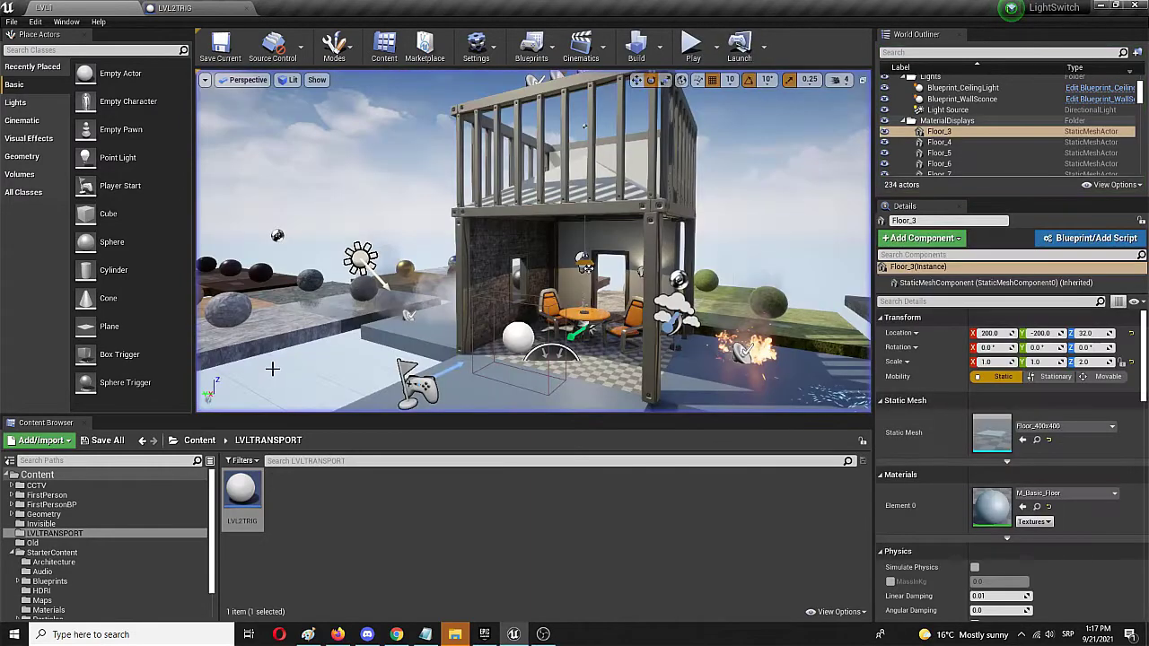
right_drag(423, 336, 235, 399)
key(s)
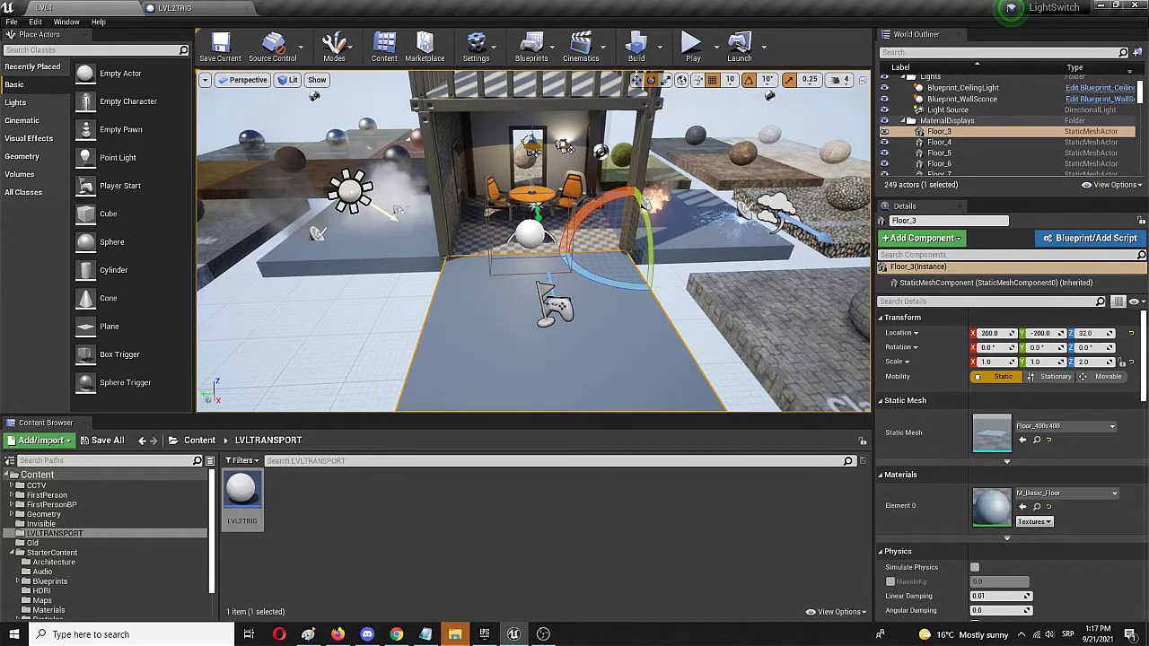
right_drag(431, 339, 430, 331)
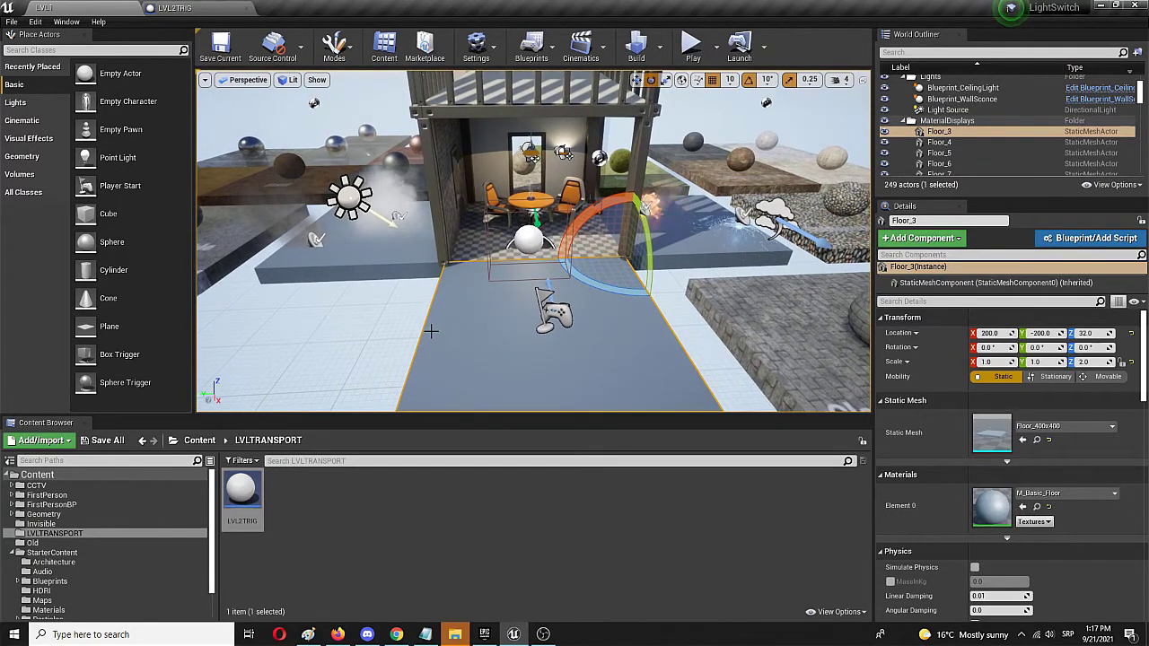